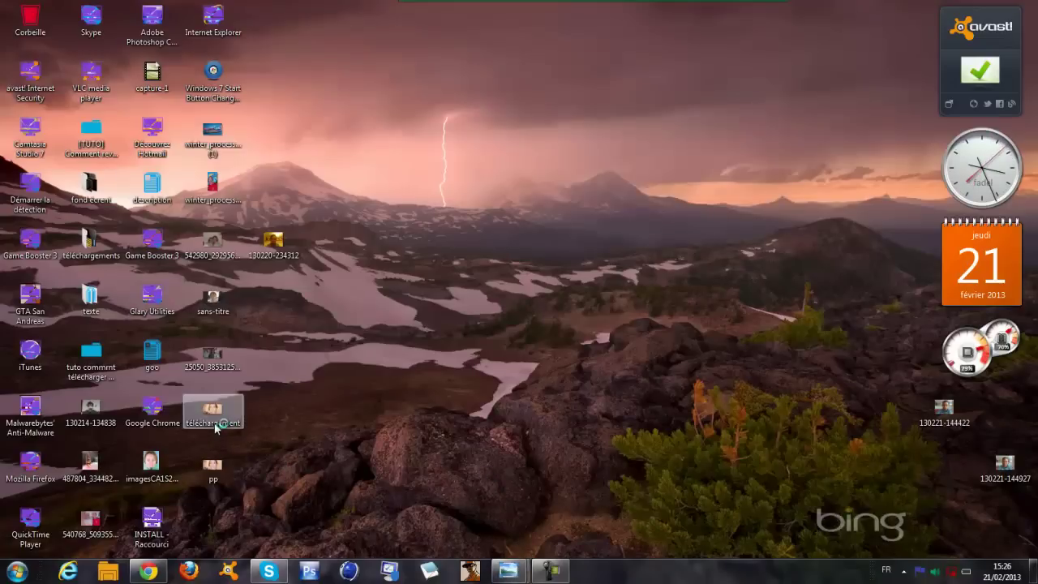
- View the téléchargement and pp photos in Windows Photo Viewer, then minimize both viewer windows
double_click(215, 422)
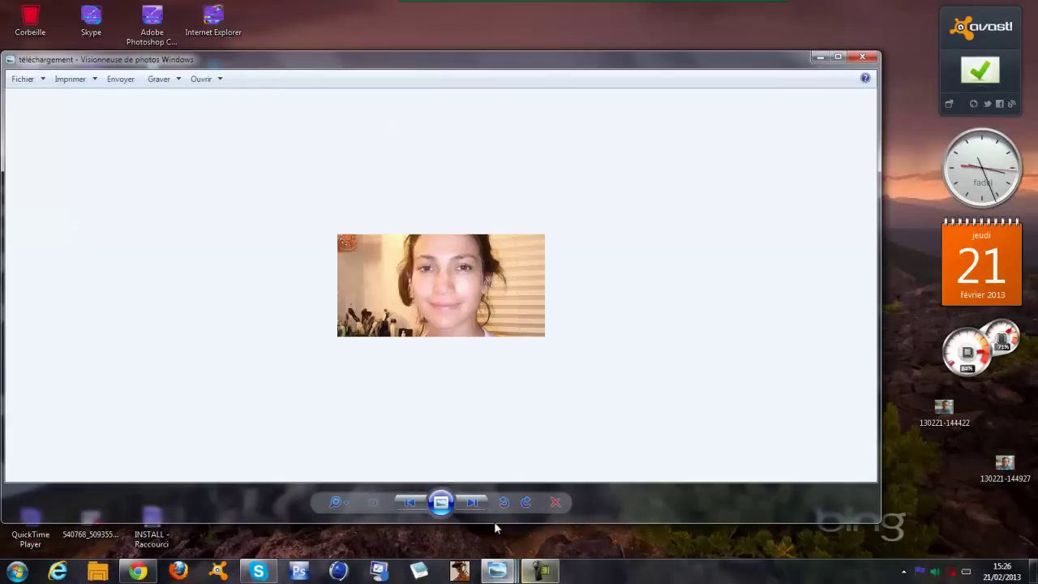
mouse_move(497, 570)
left_click(498, 493)
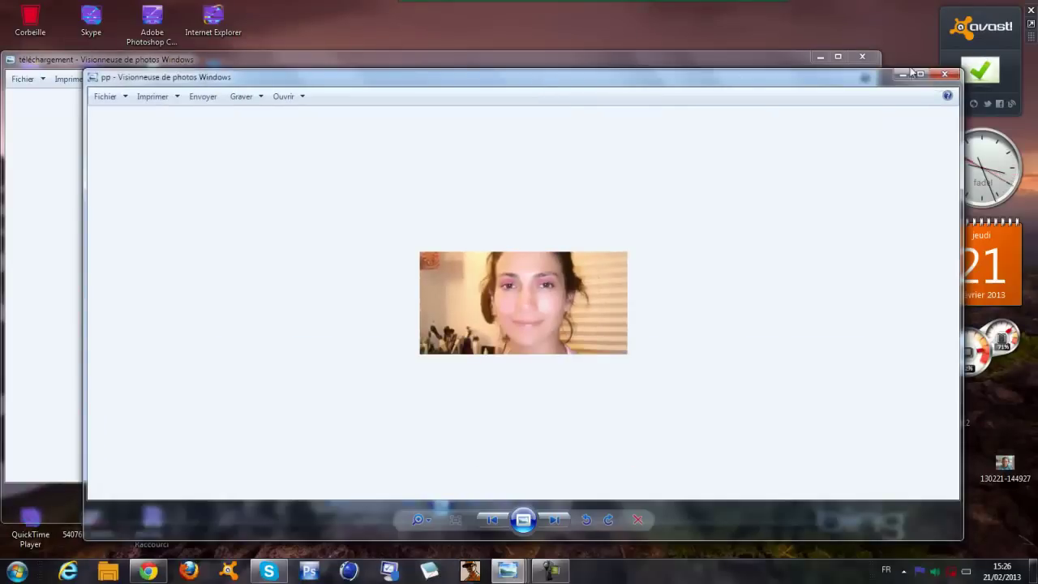
left_click(902, 75)
left_click(820, 56)
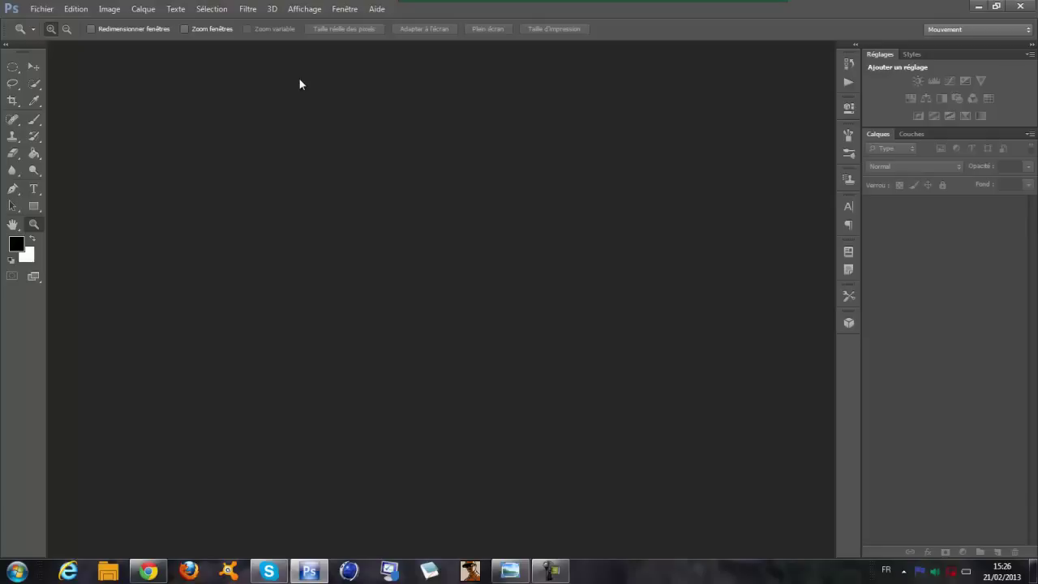
- Open téléchargement.jpg from the Bureau folder in Photoshop using Fichier > Ouvrir
left_click(57, 9)
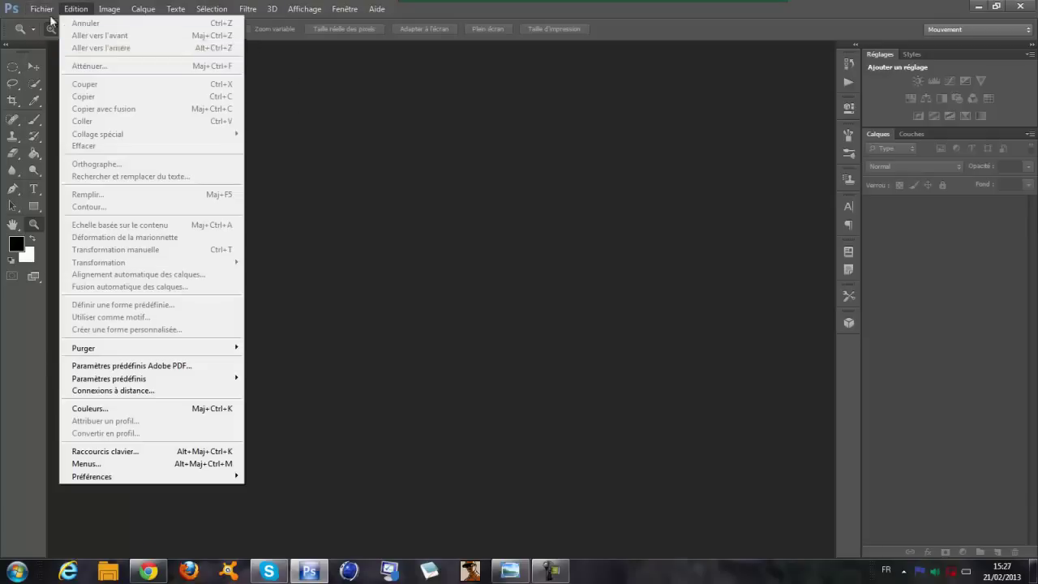
left_click(65, 6)
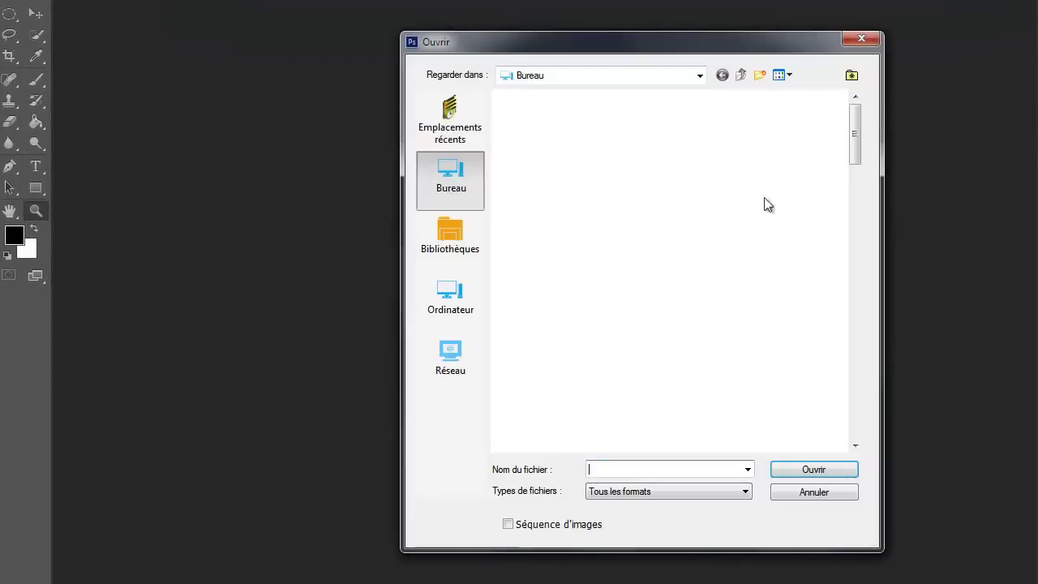
scroll(806, 168, "down", 3)
scroll(801, 173, "down", 3)
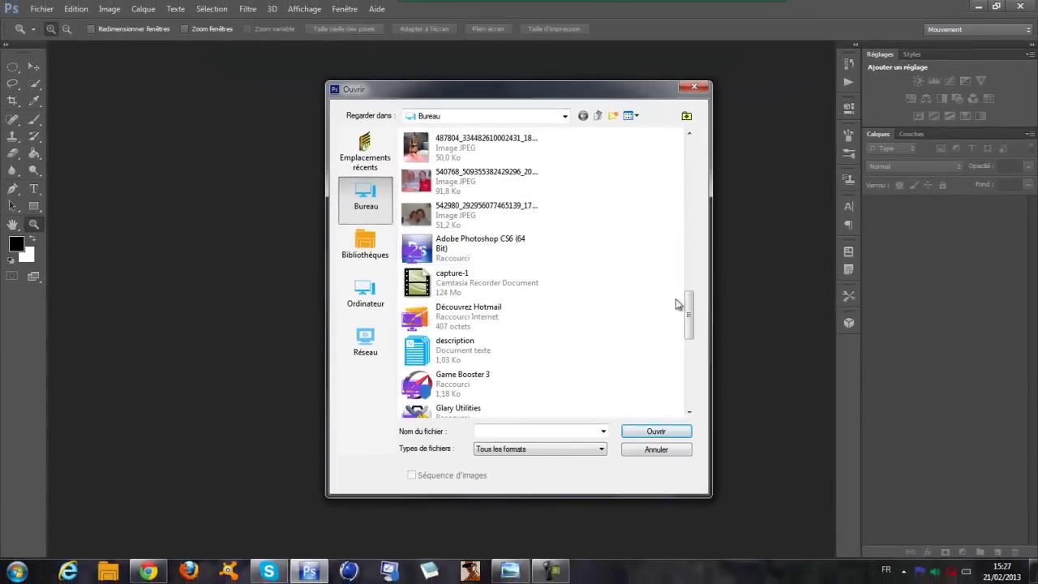
left_click_drag(688, 320, 687, 374)
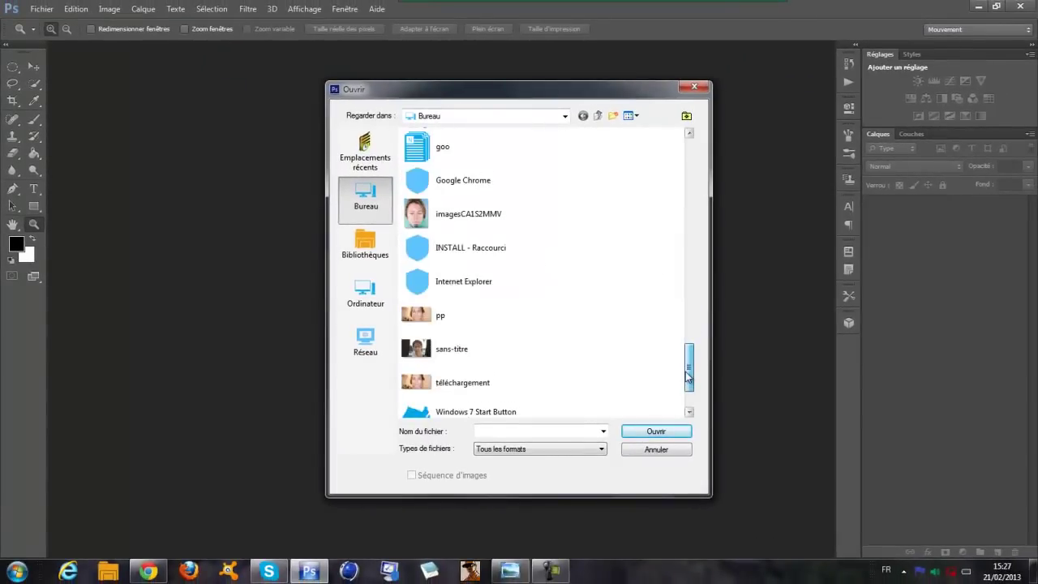
left_click(474, 385)
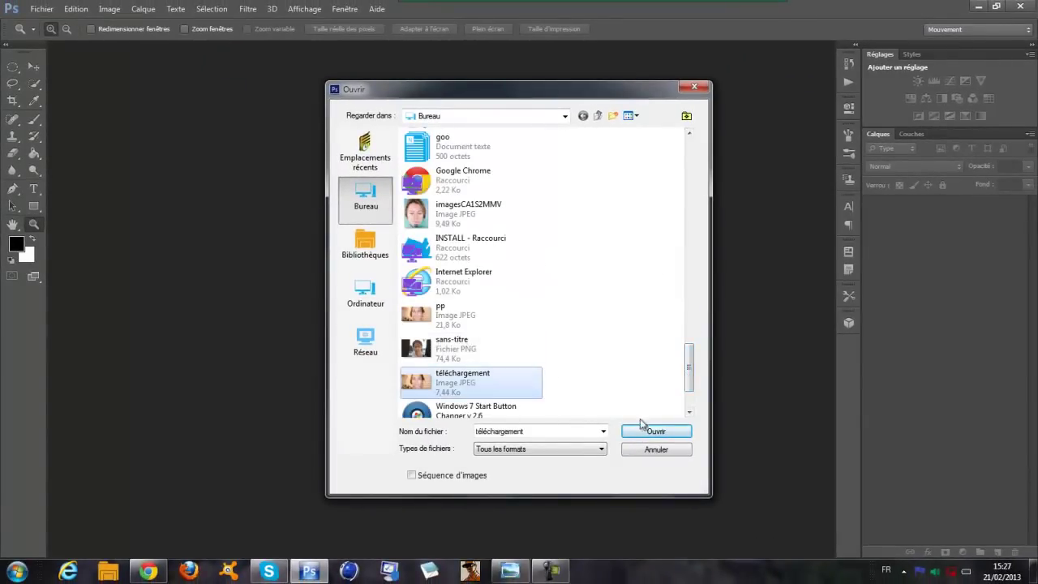
left_click(655, 431)
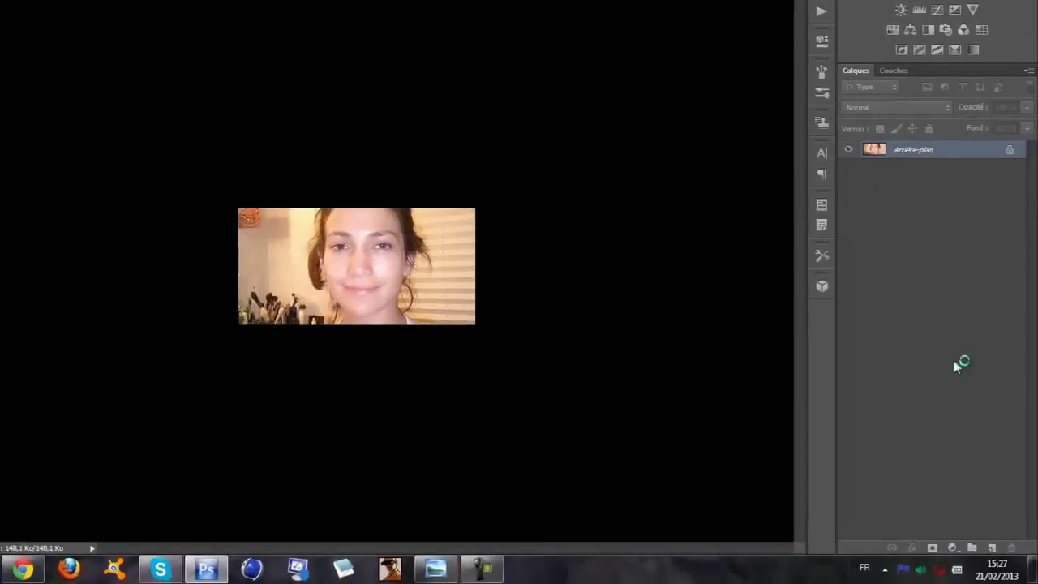
- Duplicate the Arrière-plan layer into an Arrière-plan copie layer
left_click_drag(896, 108, 987, 543)
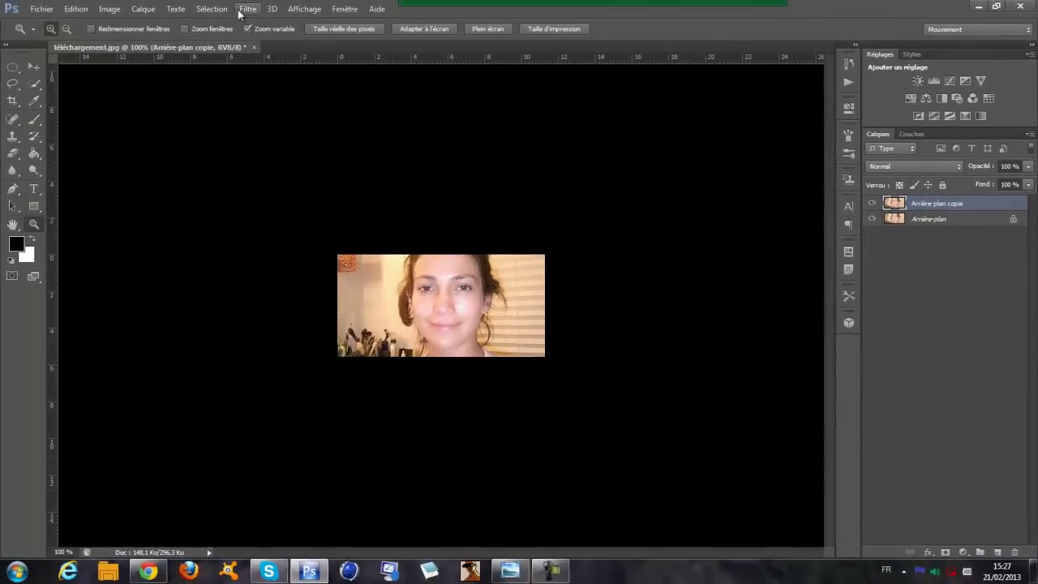
left_click(245, 8)
mouse_move(321, 140)
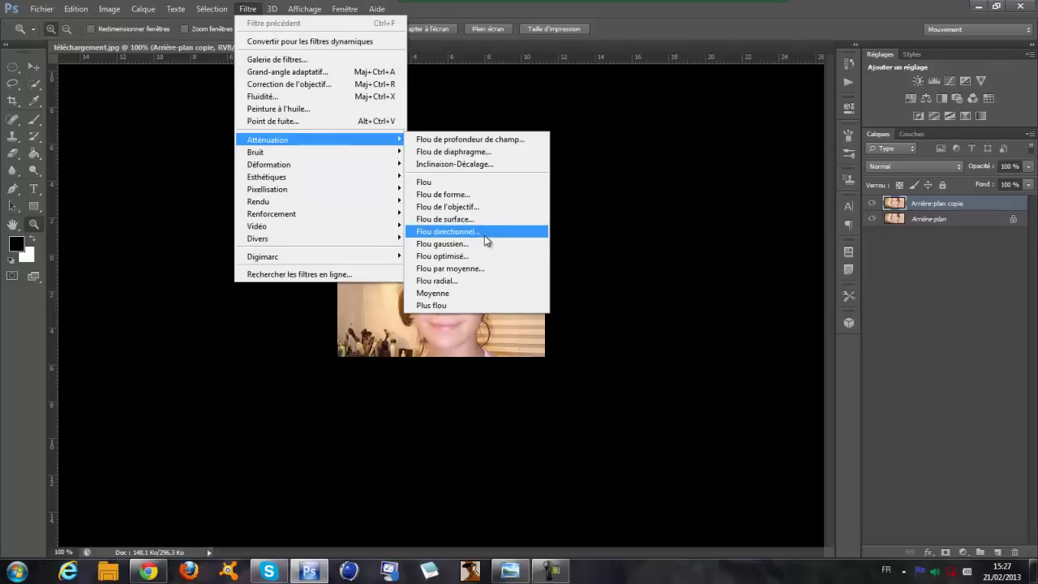
- Apply Flou optimisé to the copy layer with Rayon 2,1, Seuil 21,8 and Qualité Moyenne
left_click(489, 260)
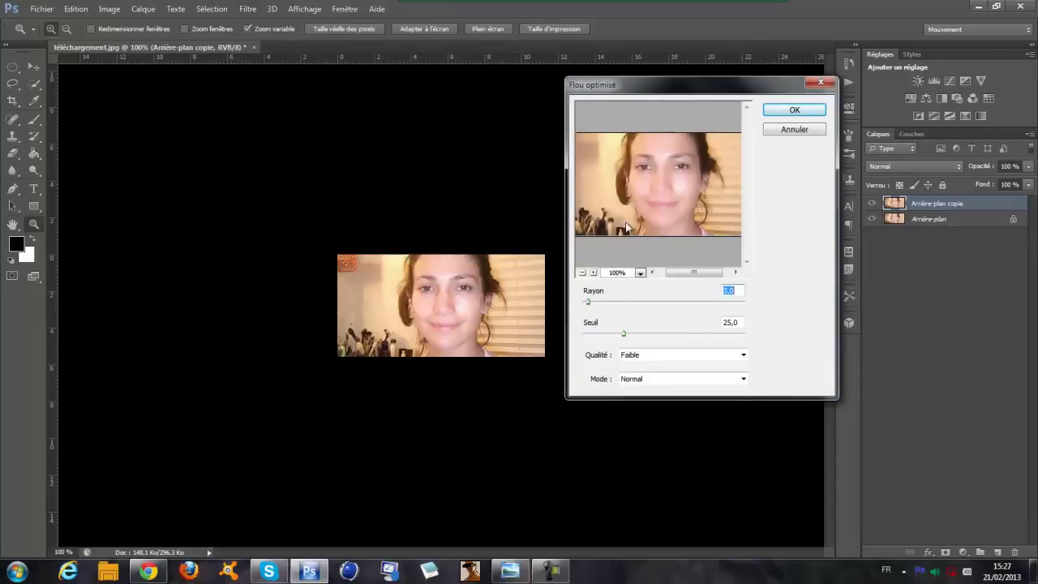
left_click_drag(612, 333, 762, 351)
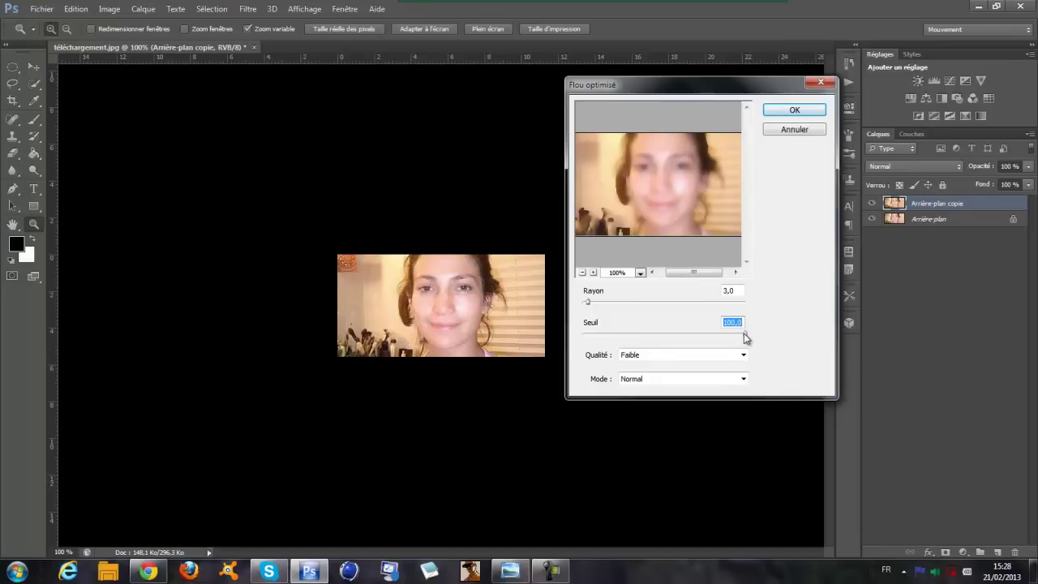
left_click_drag(742, 332, 736, 332)
left_click_drag(625, 335, 588, 333)
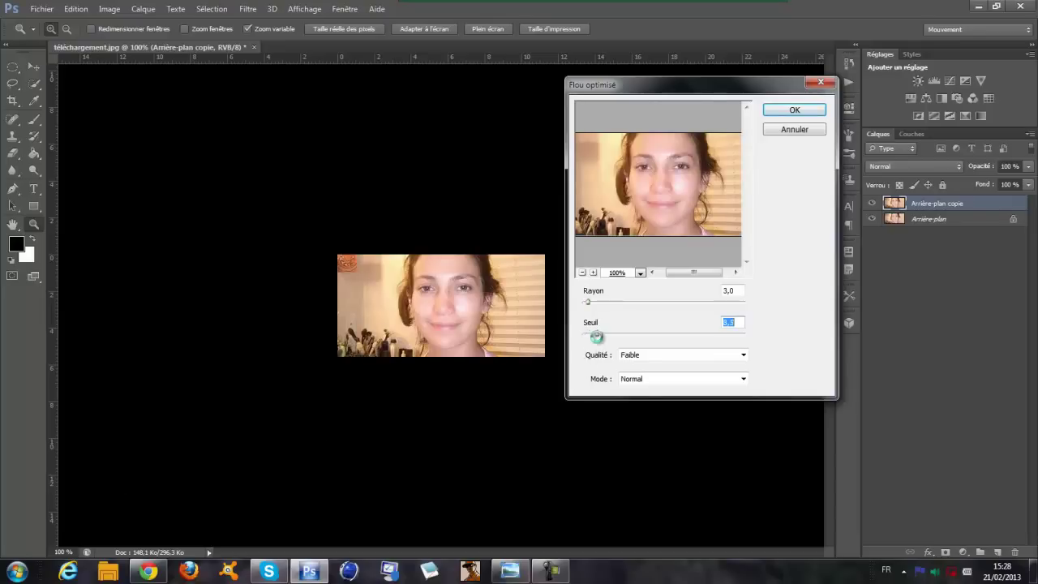
left_click_drag(589, 334, 596, 335)
mouse_move(598, 334)
left_mouse_down()
mouse_move(632, 334)
mouse_move(618, 334)
left_mouse_up()
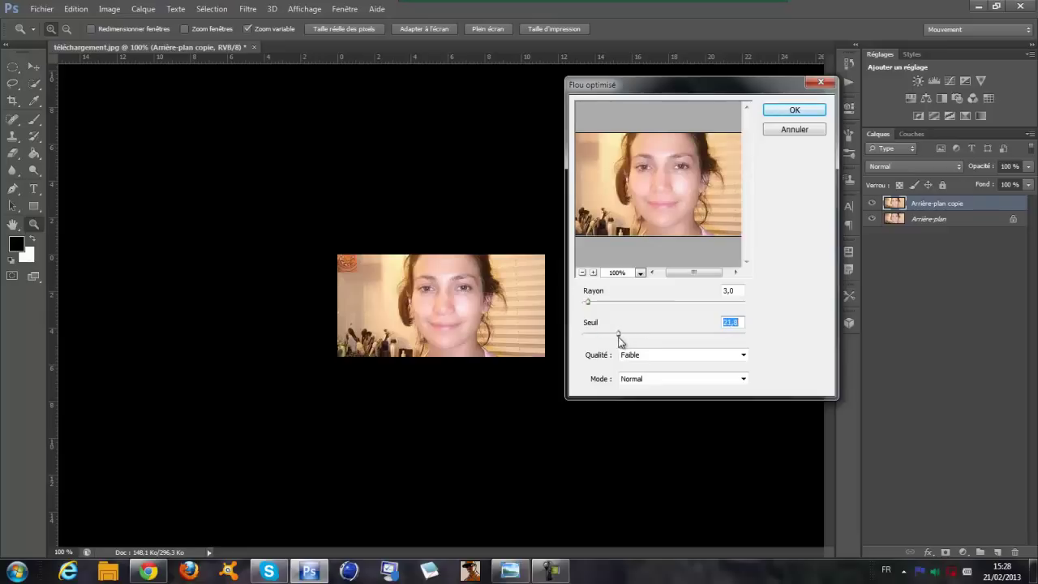
left_click(588, 302)
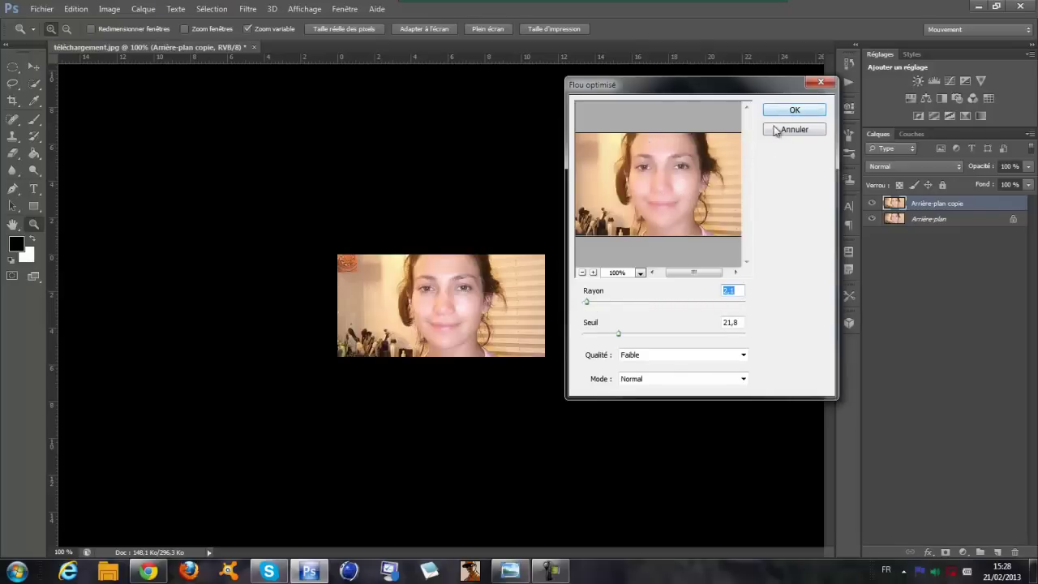
left_click(668, 355)
left_click(664, 377)
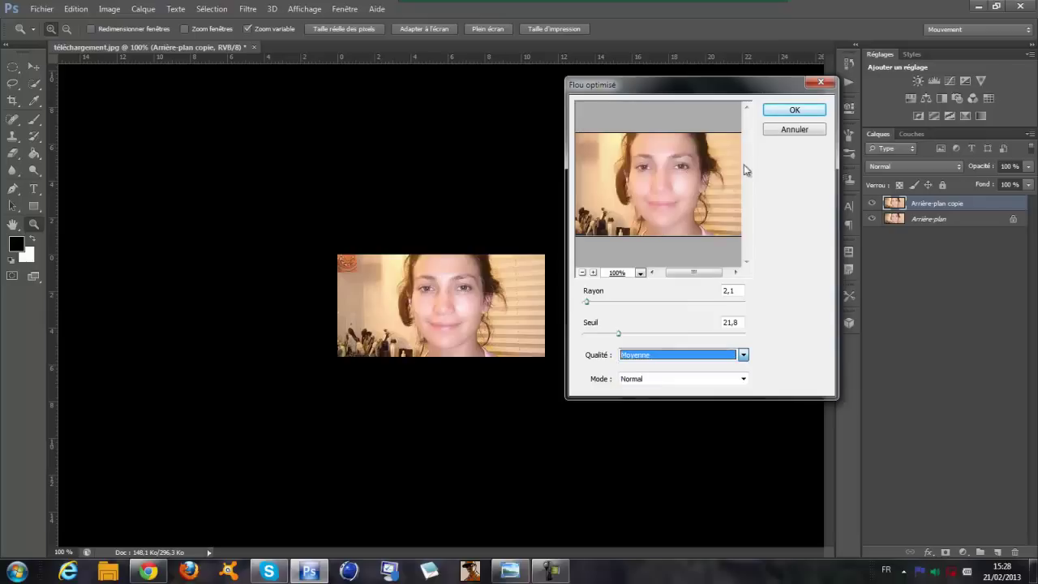
left_click(812, 114)
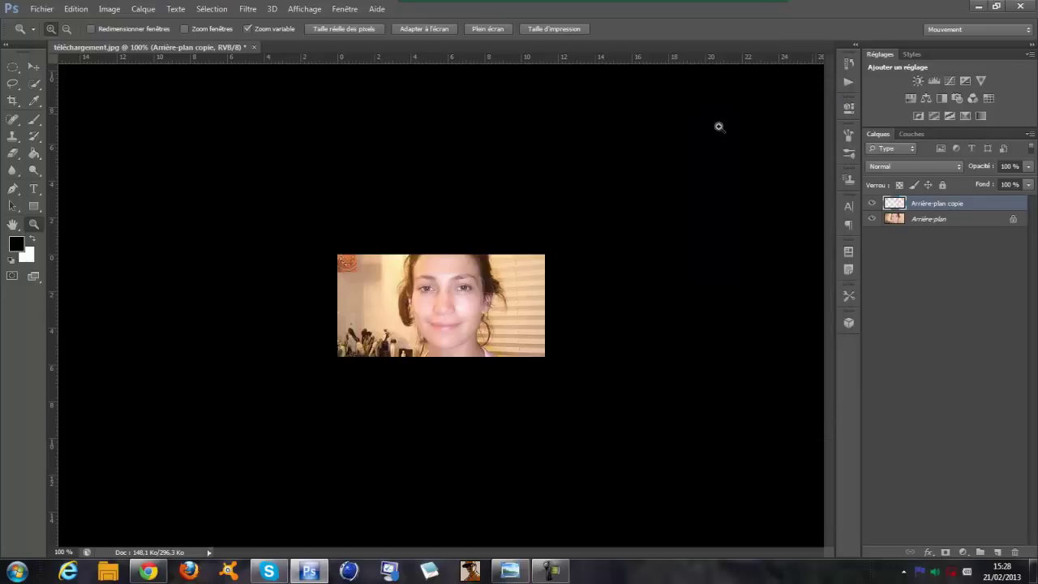
- Apply two more Flou optimisé passes to the Arrière-plan copie layer
left_click(248, 10)
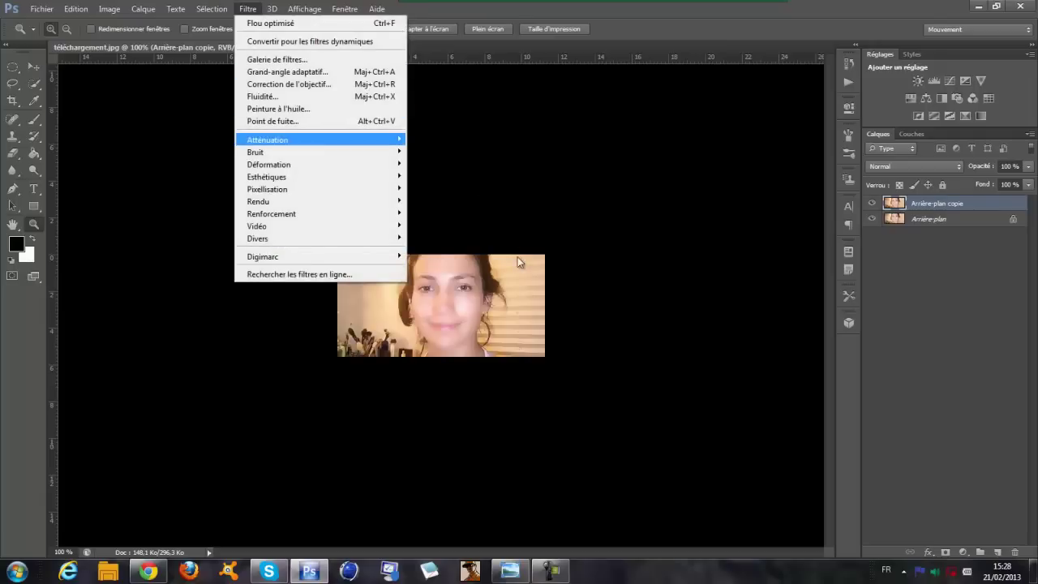
mouse_move(268, 139)
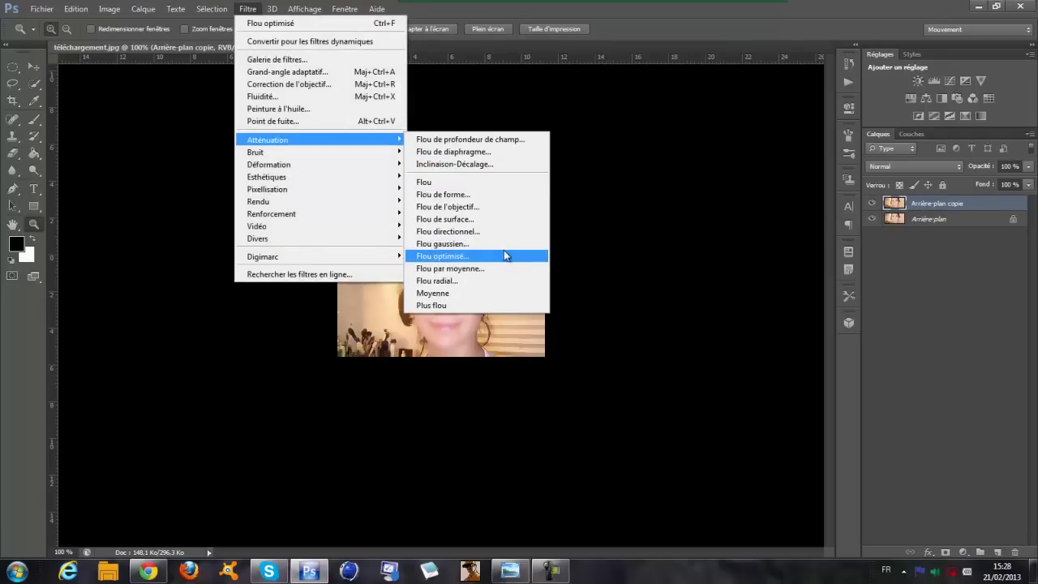
left_click(504, 252)
left_click(789, 111)
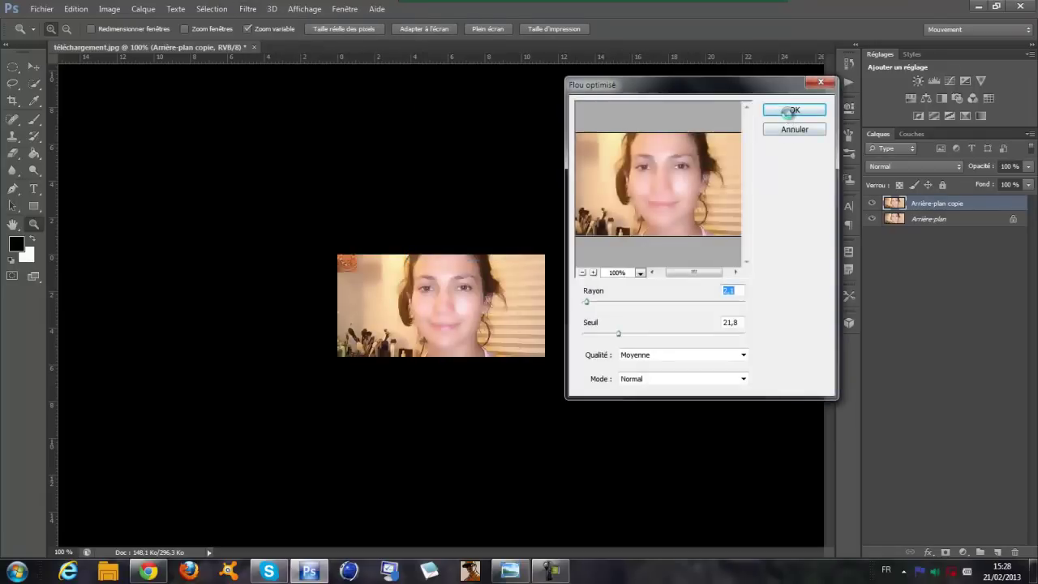
left_click(248, 9)
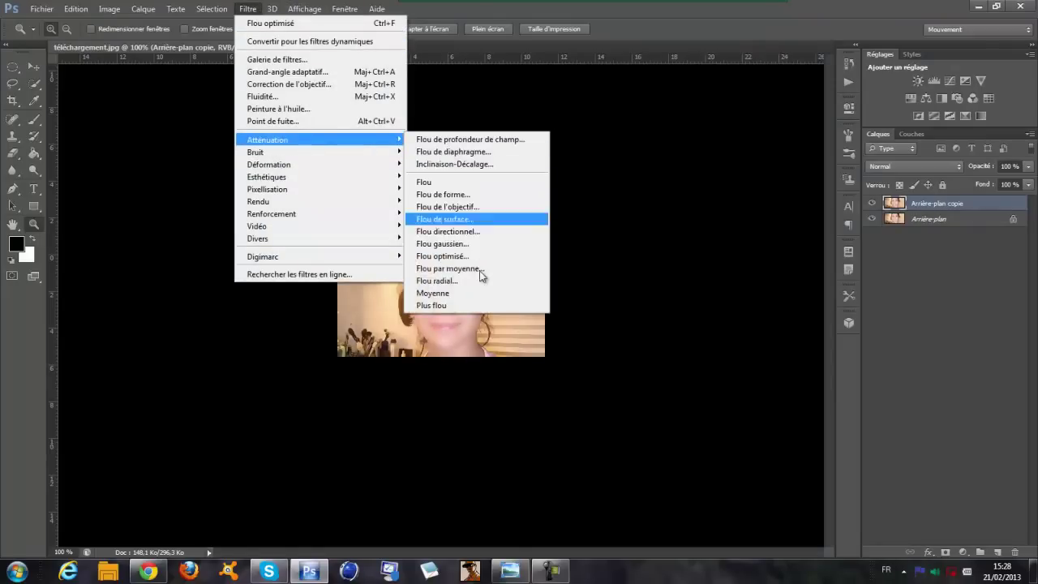
mouse_move(267, 139)
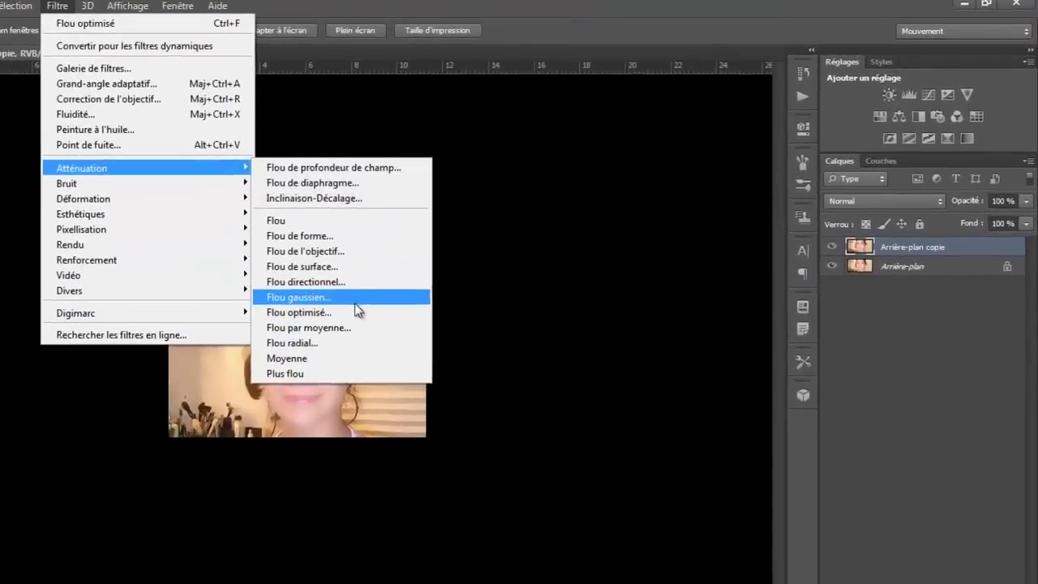
left_click(486, 256)
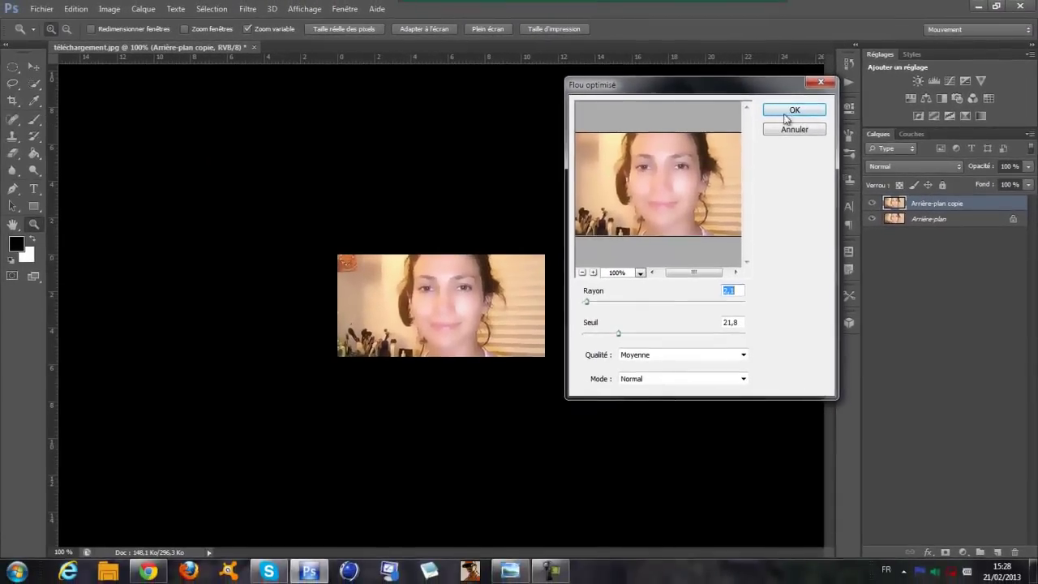
left_click(778, 115)
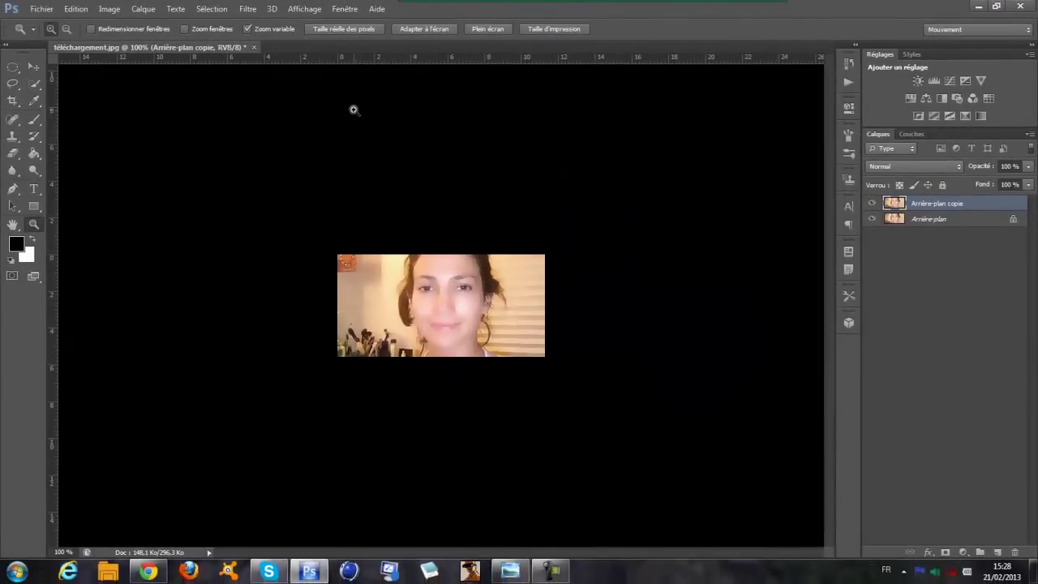
- Apply a Flou gaussien with Rayon 0,7 pixels to the copy layer
left_click(257, 12)
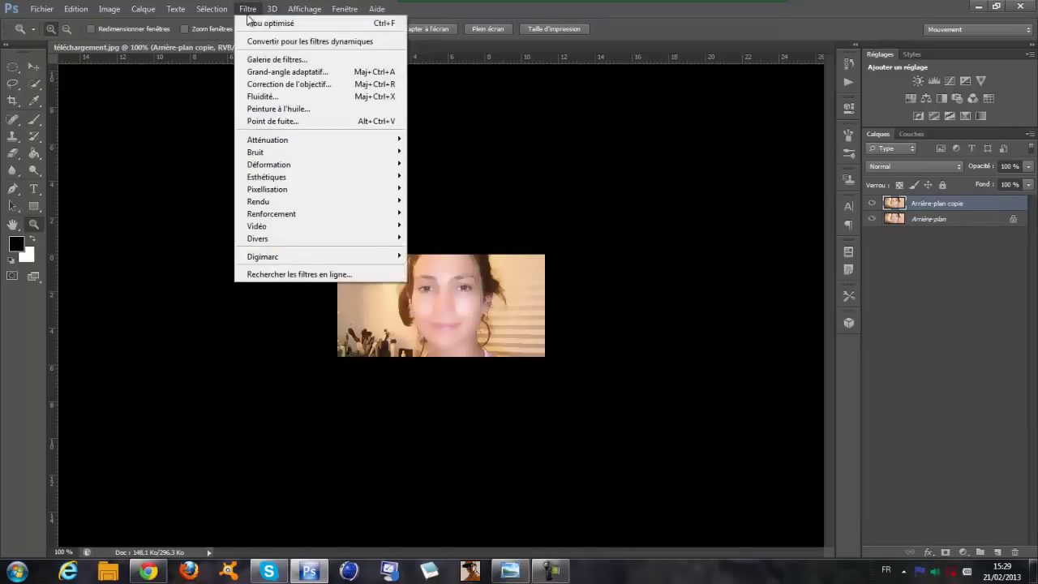
mouse_move(267, 139)
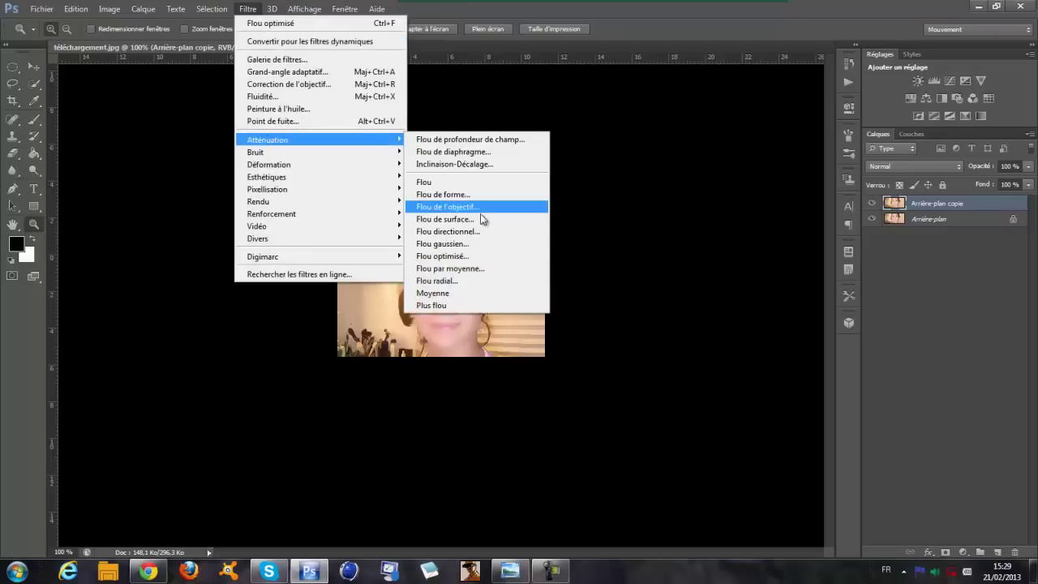
left_click(485, 245)
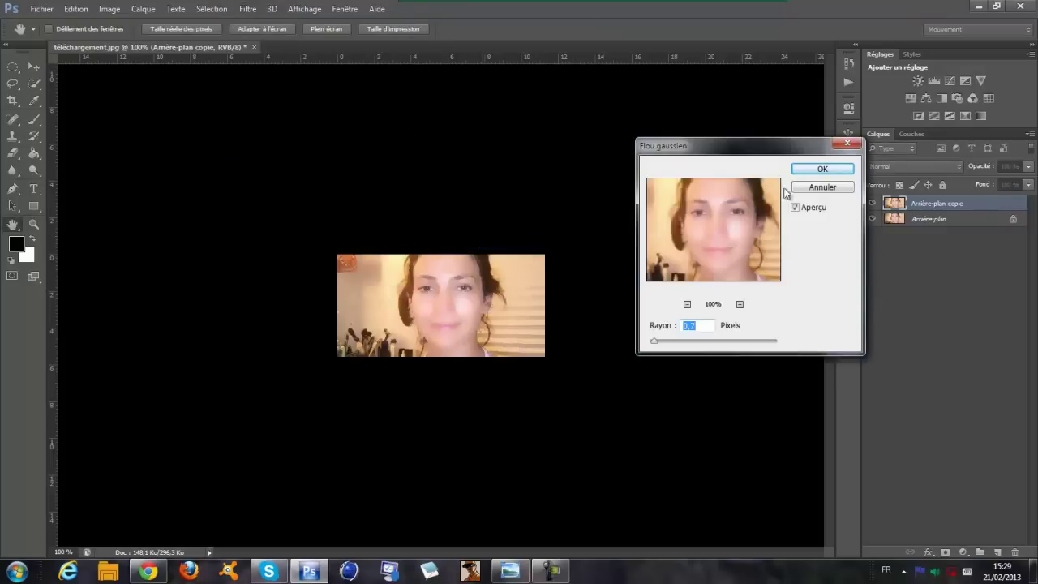
left_click(819, 170)
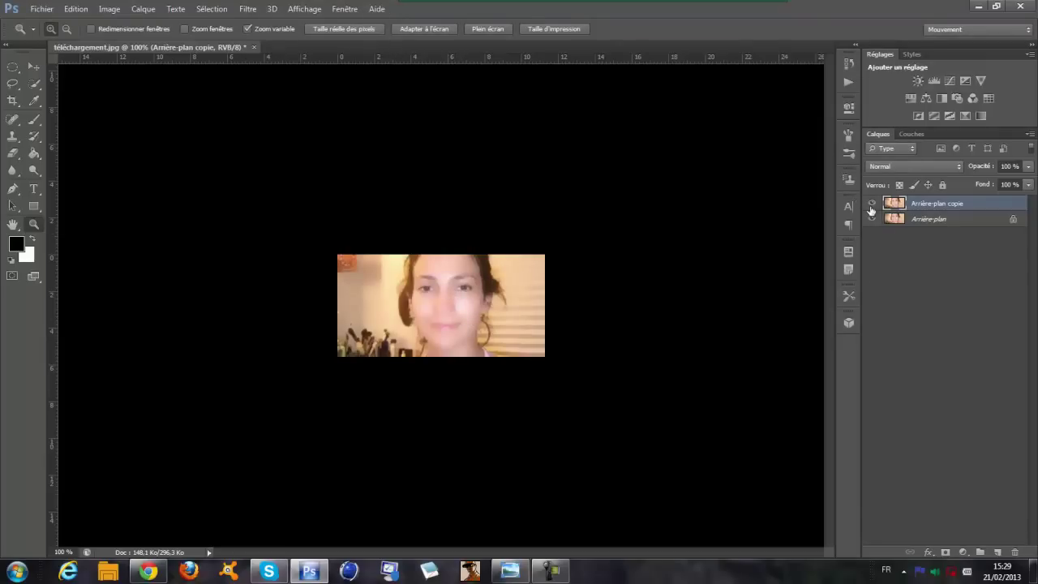
left_click(414, 314)
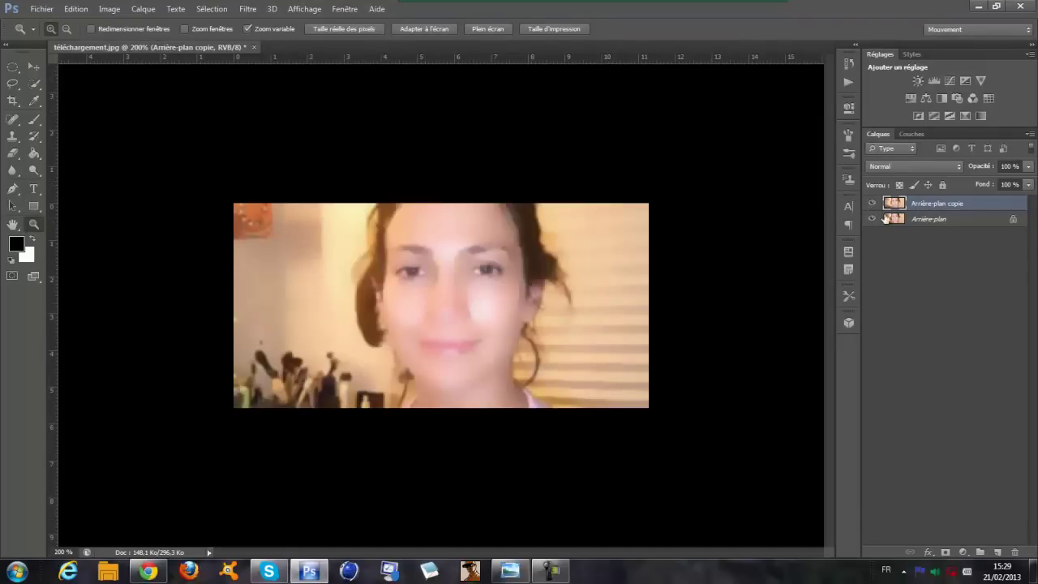
left_click(870, 204)
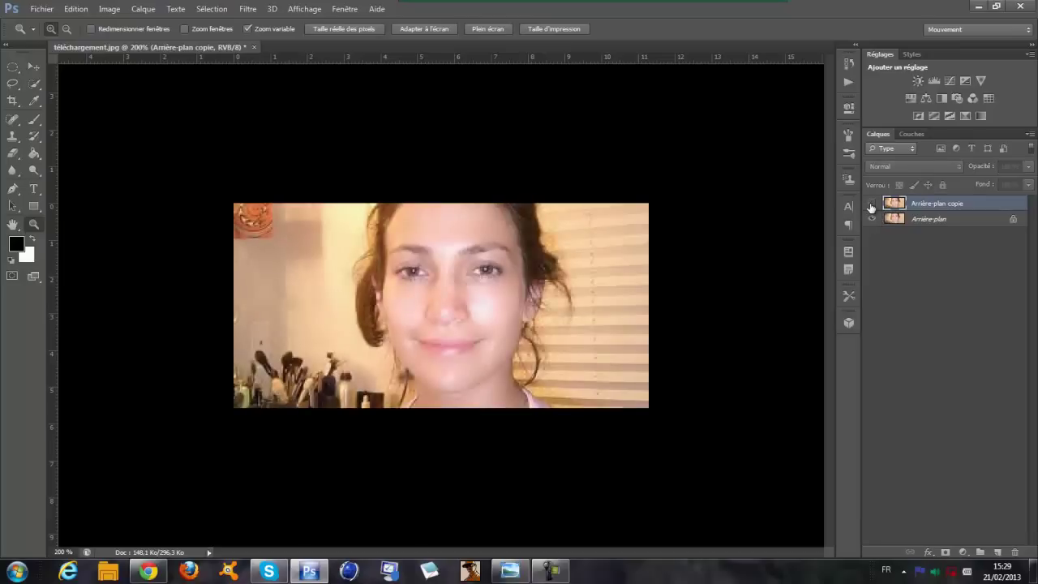
left_click(871, 205)
left_click(870, 204)
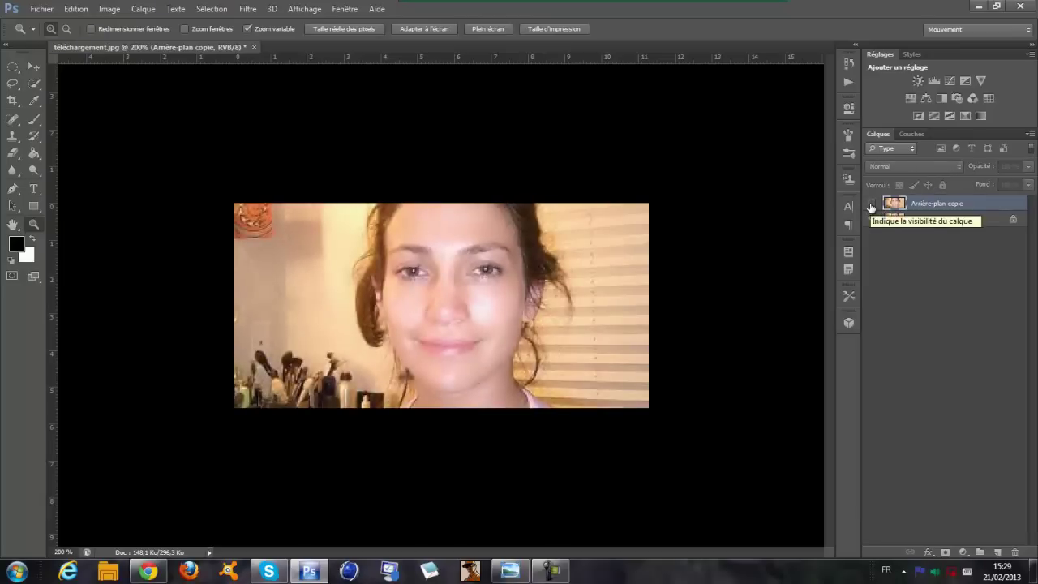
left_click(871, 204)
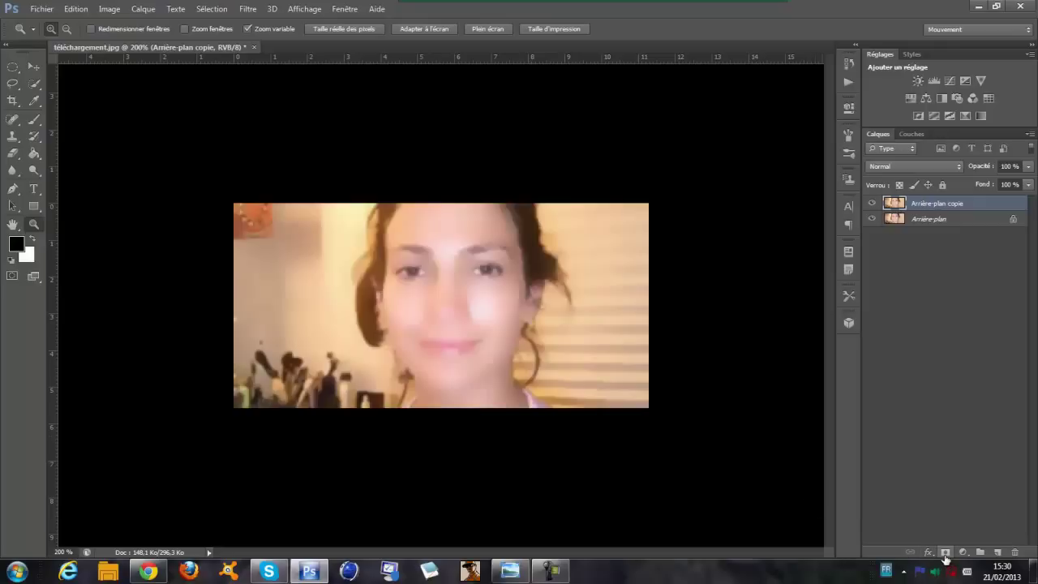
- Add a white layer mask to Arrière-plan copie and prepare a black 21%-opacity brush
left_click(946, 552)
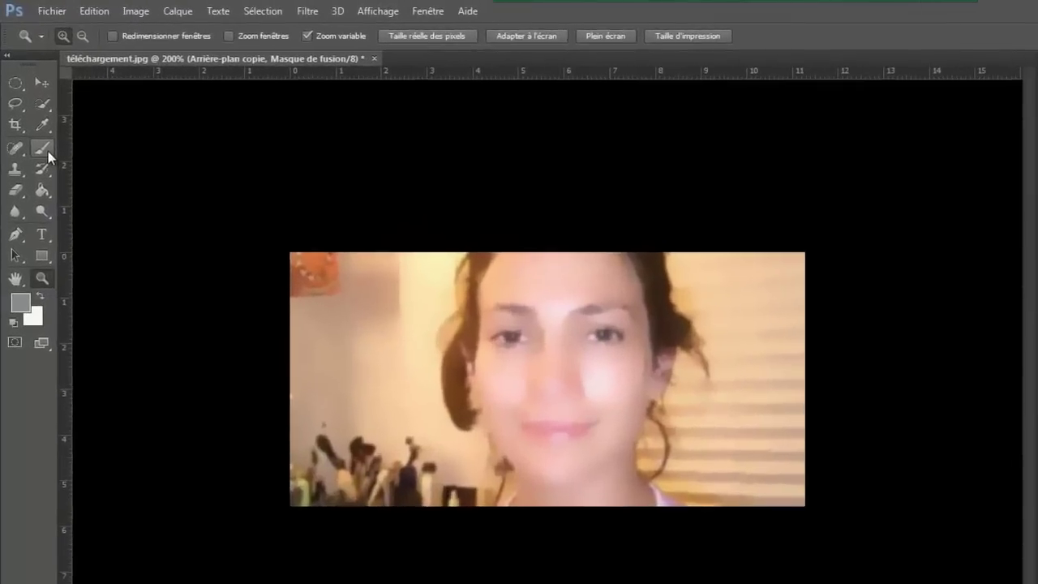
left_click(37, 121)
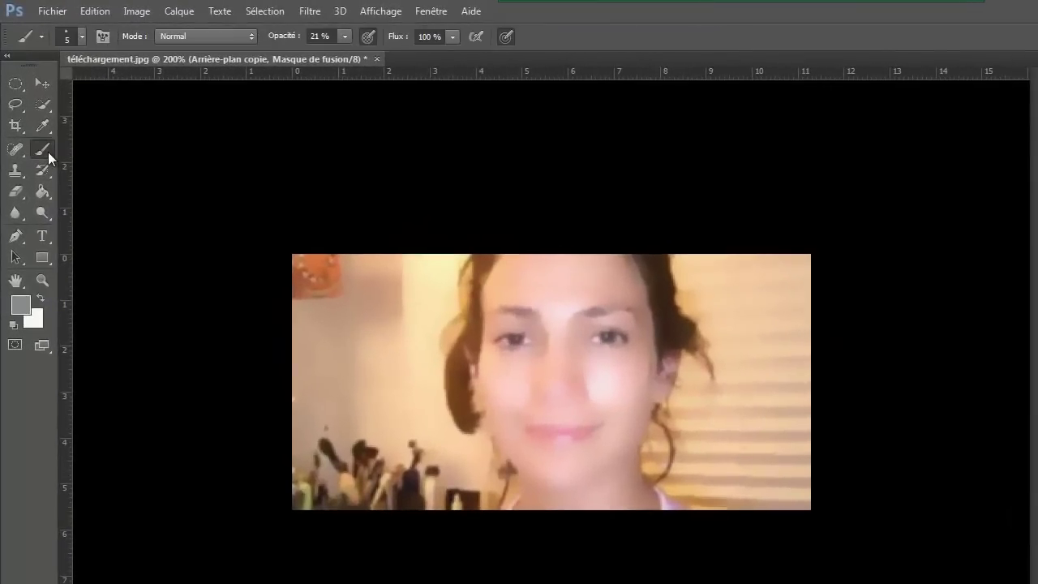
key("d")
key("x")
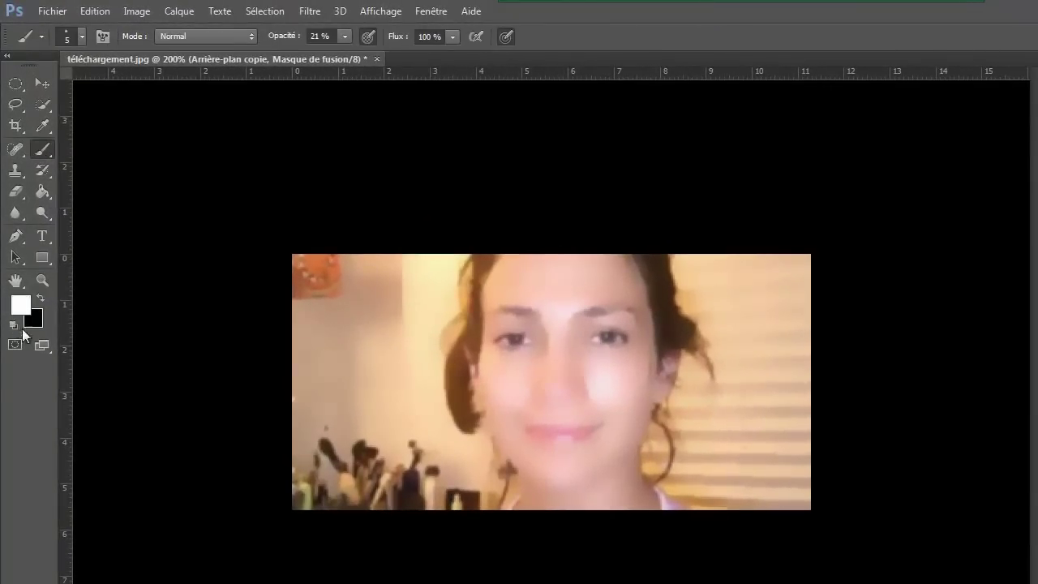
left_click(40, 297)
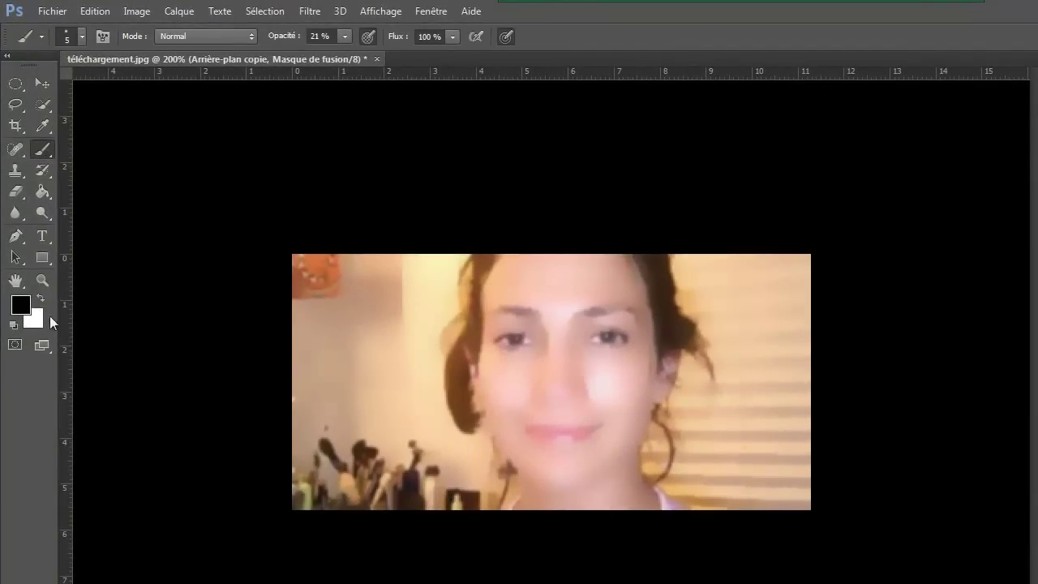
left_click(178, 38)
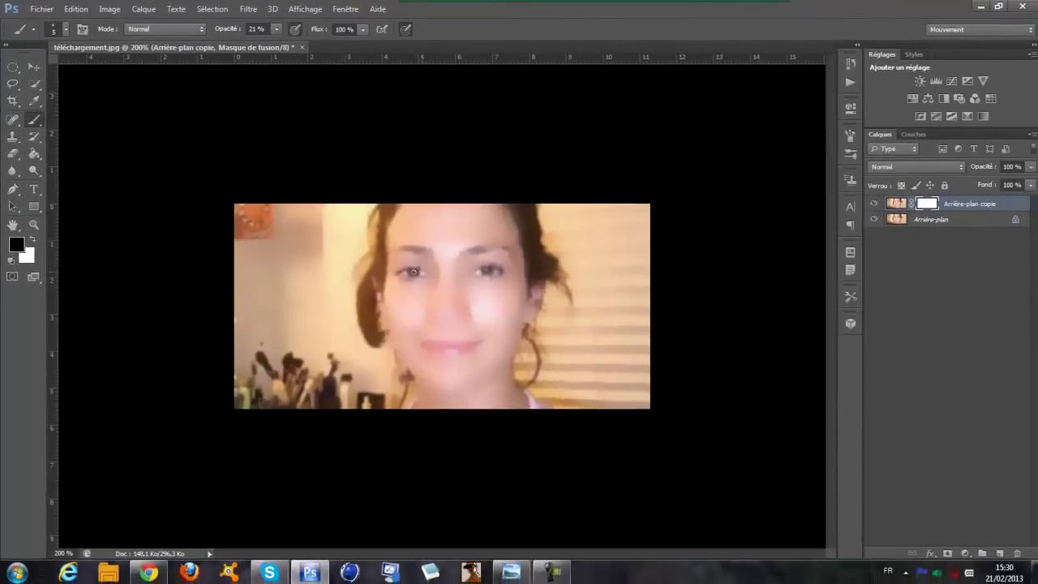
right_click(452, 282)
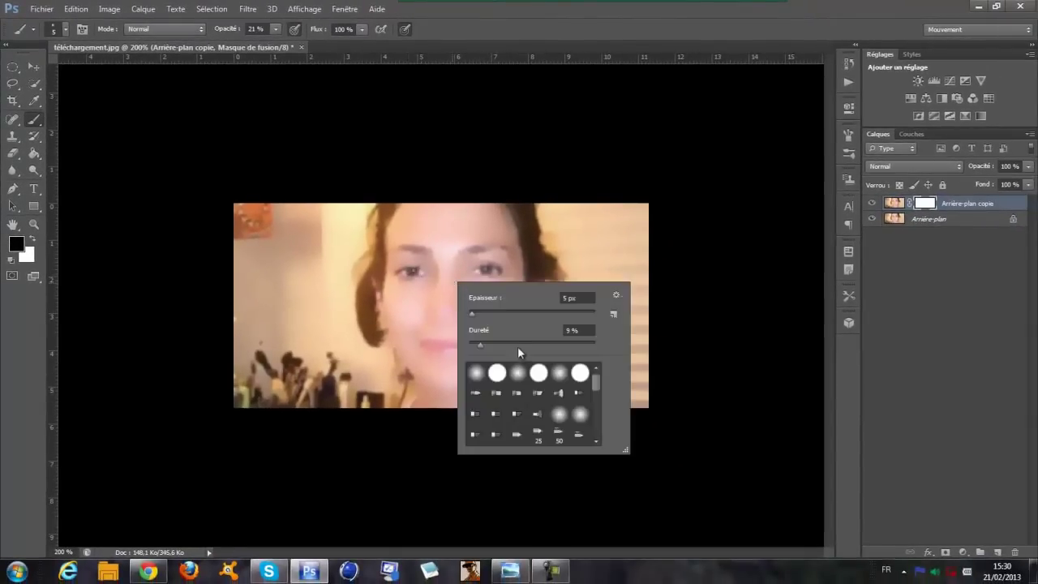
- Set the brush size to 11 pixels for painting on the mask
left_click(472, 313)
key("Return")
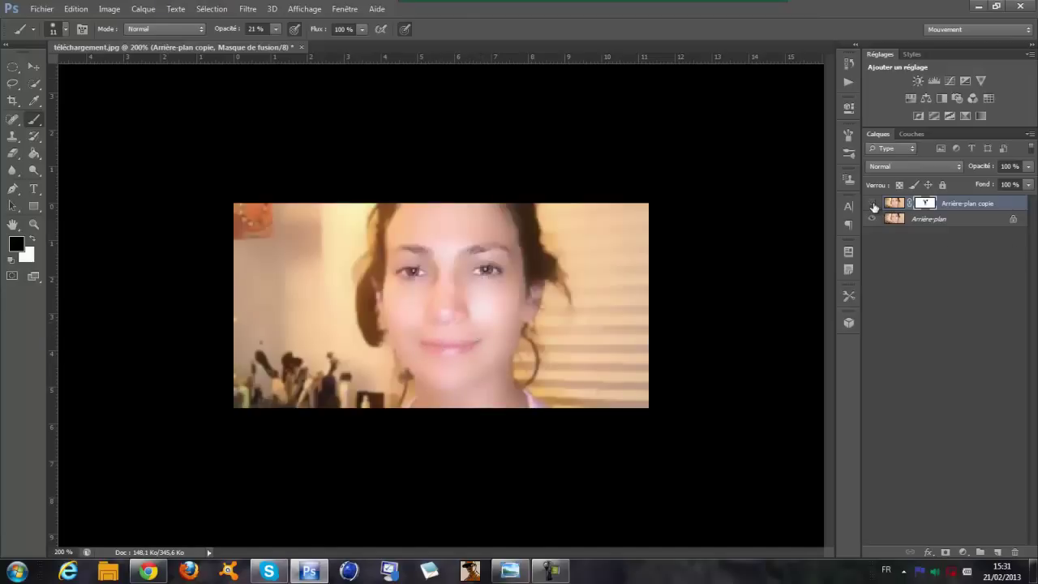
left_click(873, 204)
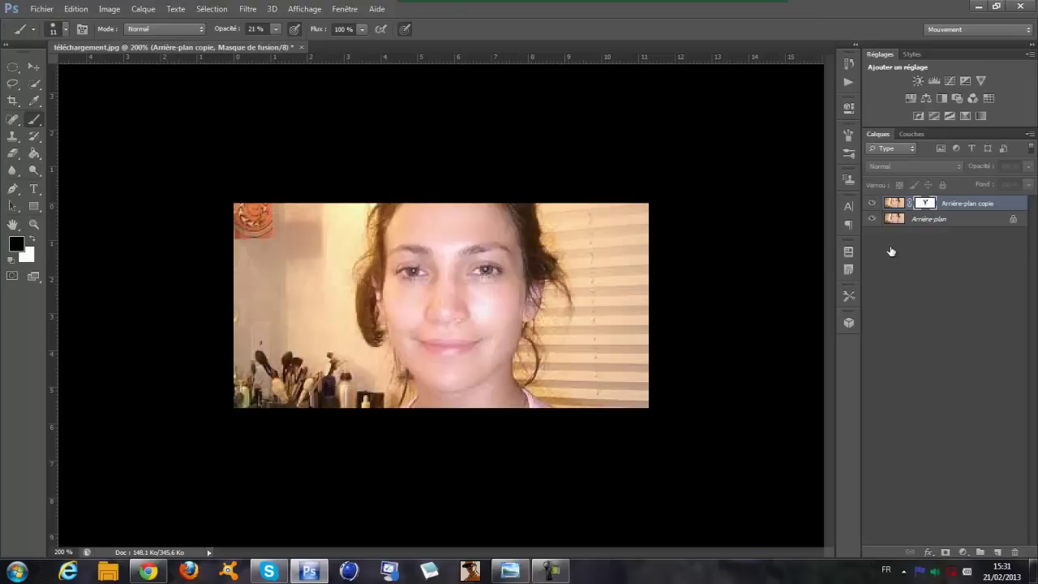
left_click(872, 203)
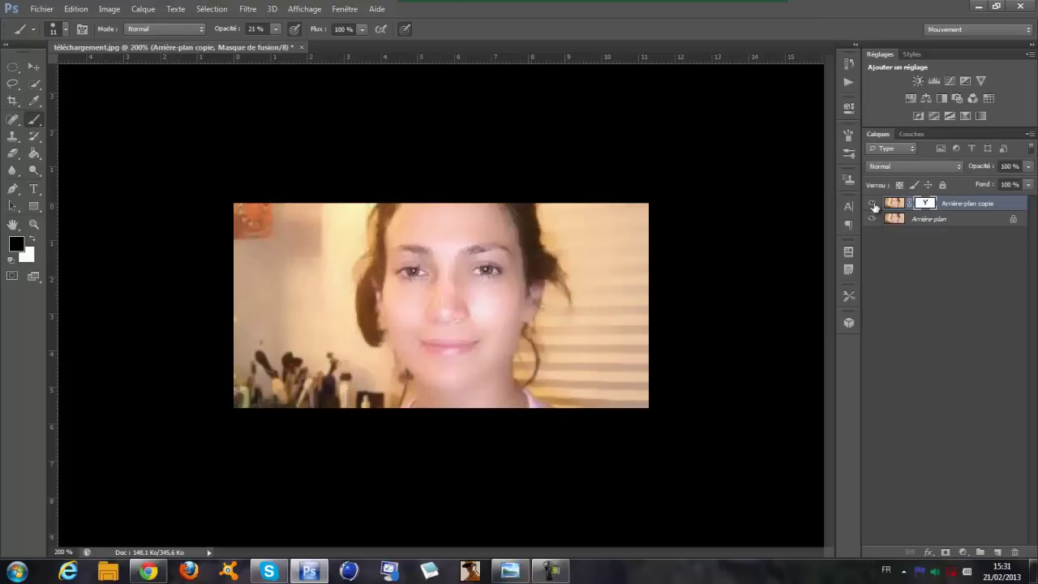
left_click(873, 203)
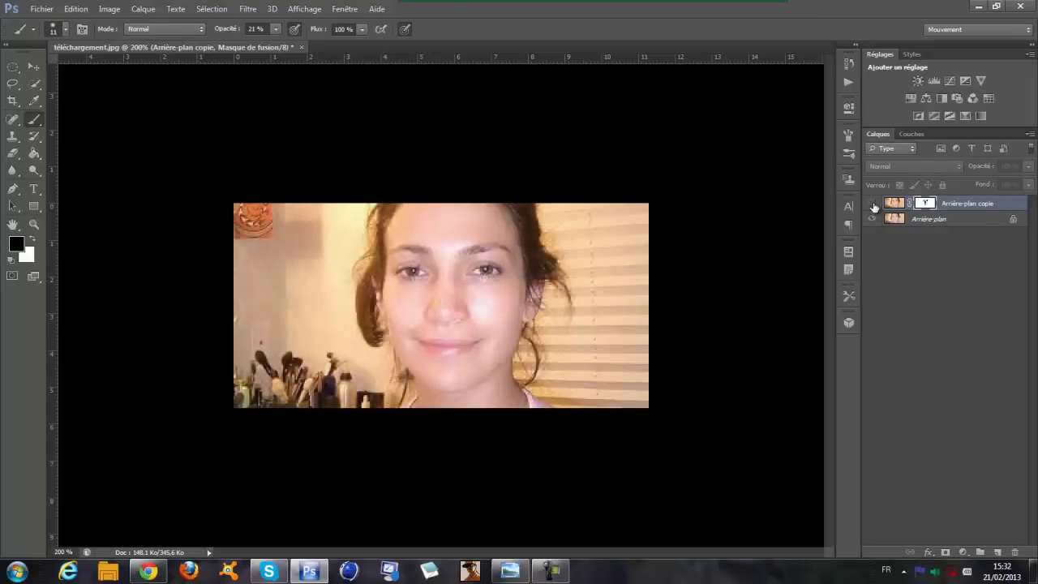
left_click(873, 204)
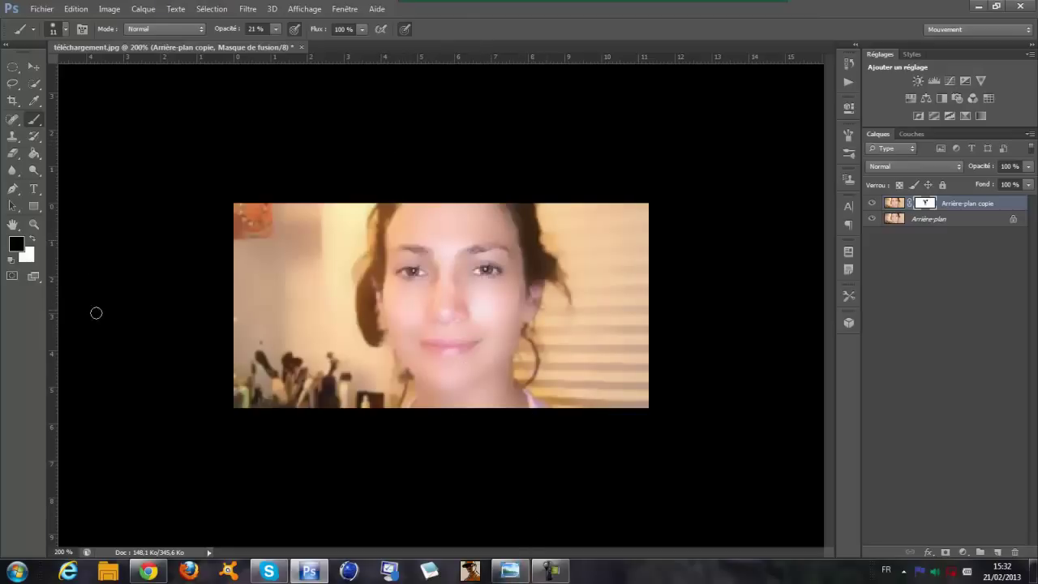
- Set the foreground colour to pale pink eeadf0
left_click(16, 243)
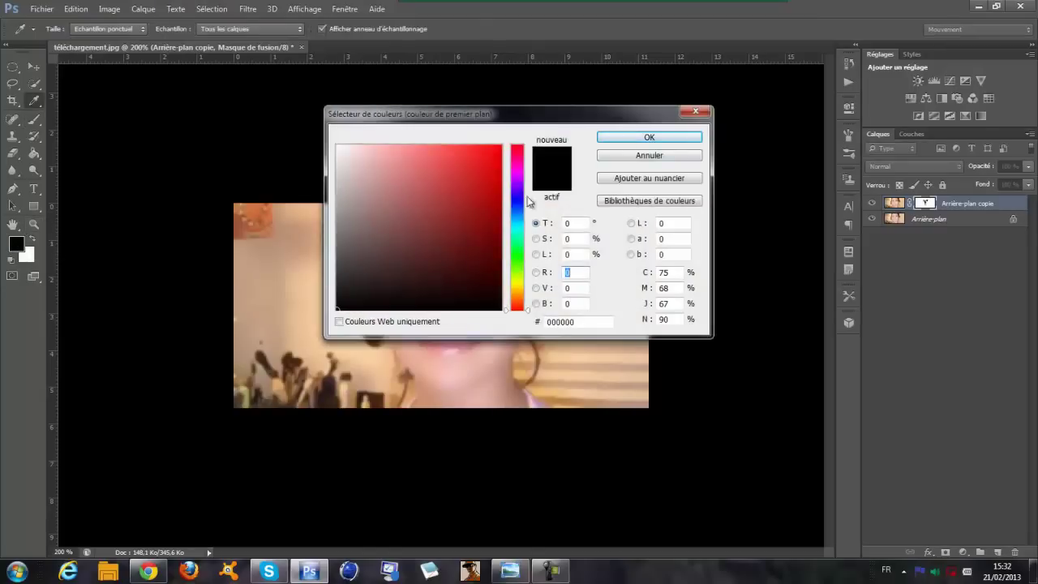
left_click_drag(523, 177, 515, 178)
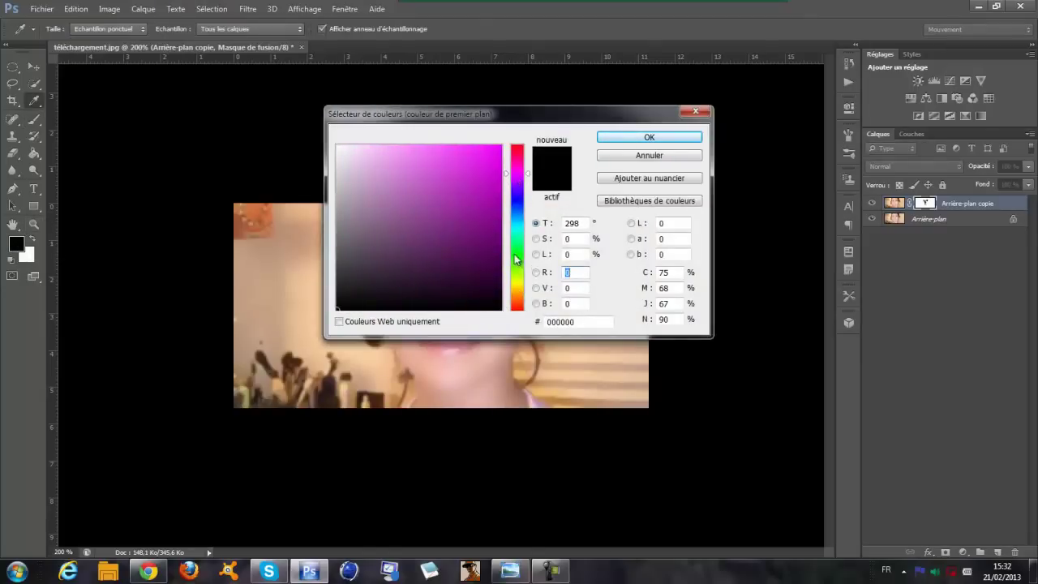
mouse_move(440, 189)
left_mouse_down()
mouse_move(382, 167)
mouse_move(382, 154)
left_mouse_up()
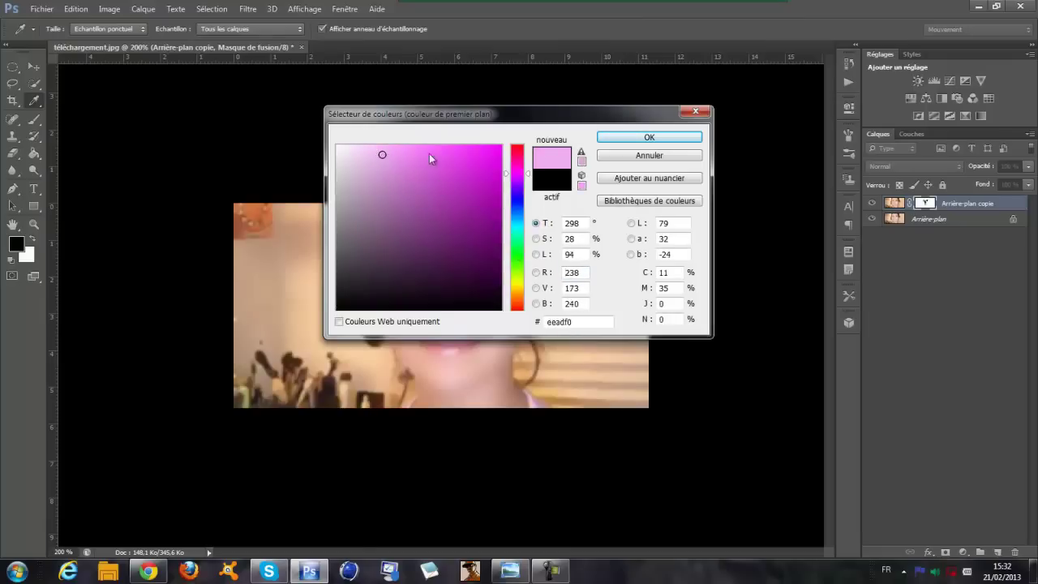
left_click(623, 139)
key("b")
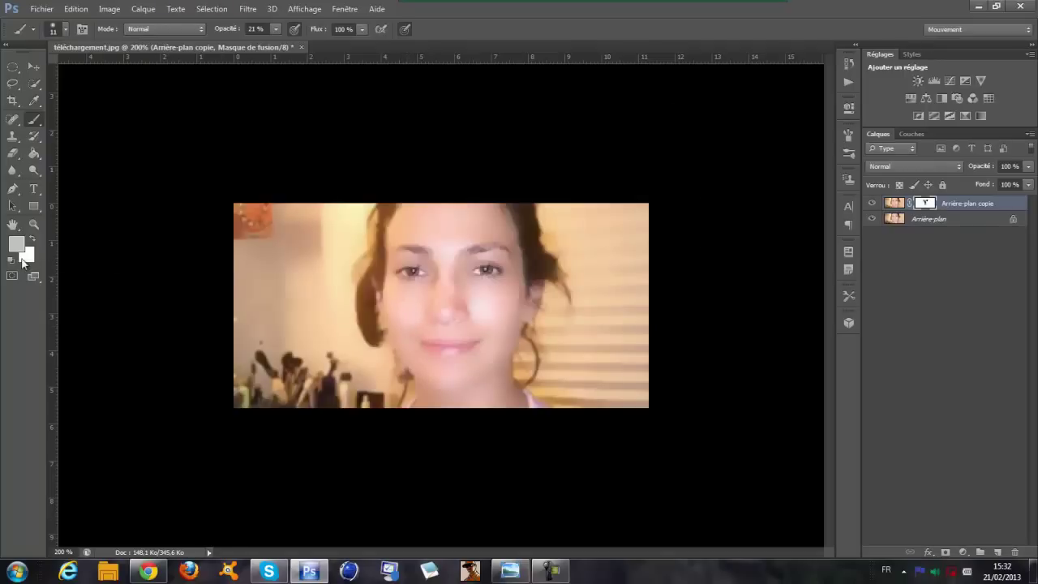
- Set the background colour to magenta c55cbf and enter Quick Mask mode
left_click(23, 258)
left_click(516, 170)
left_click(424, 182)
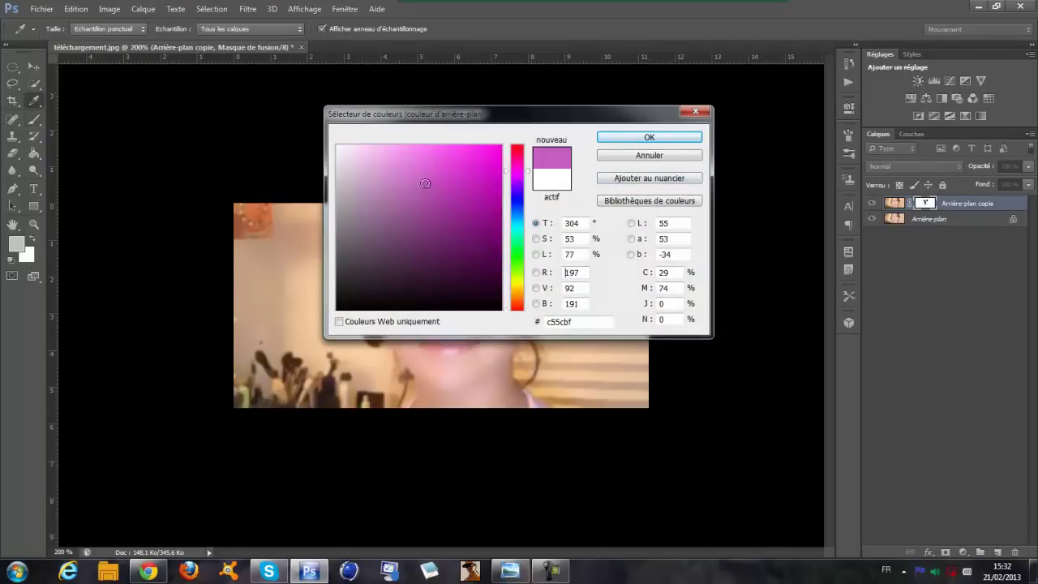
left_click(620, 145)
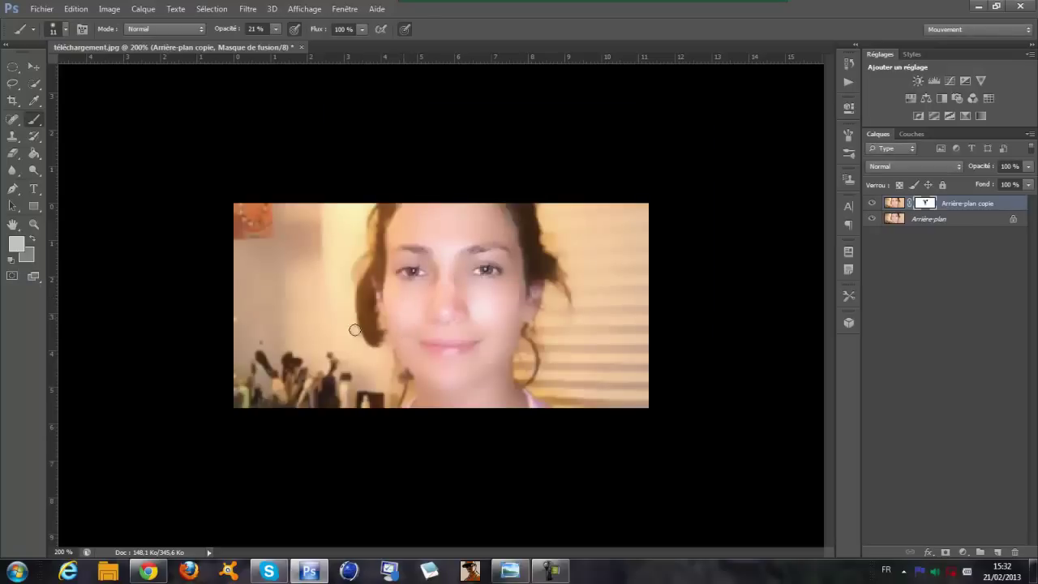
left_click(12, 277)
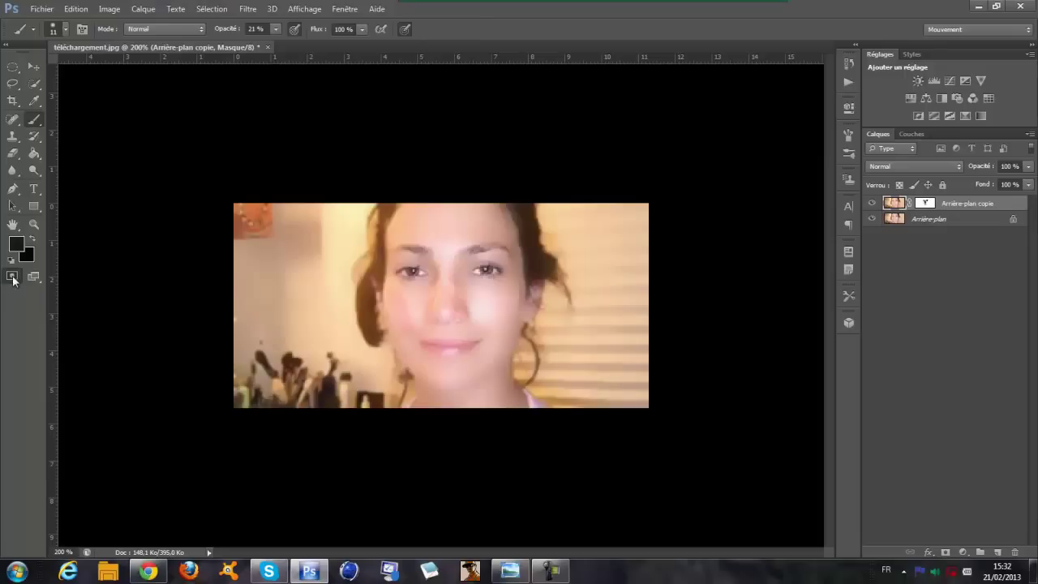
- Paint quick-mask strokes on the left cheek and near the right hair, comparing with the copy hidden
left_click_drag(403, 310, 396, 310)
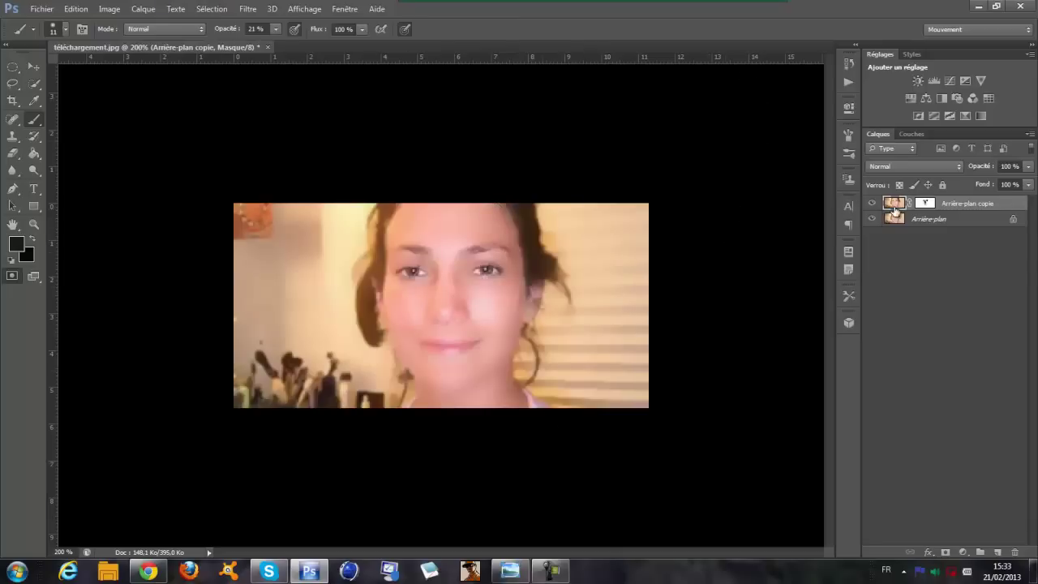
left_click(873, 203)
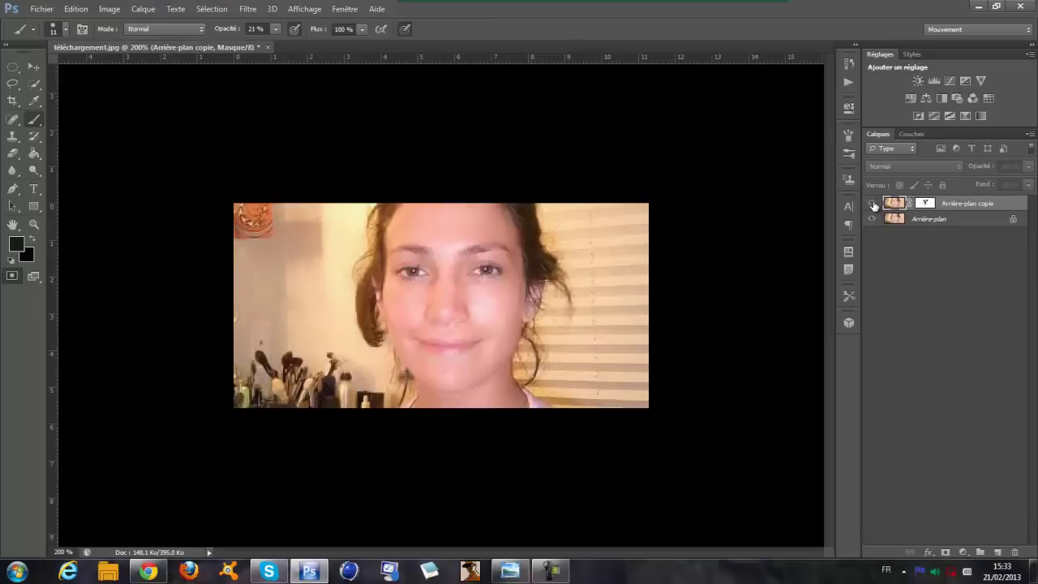
left_click(873, 204)
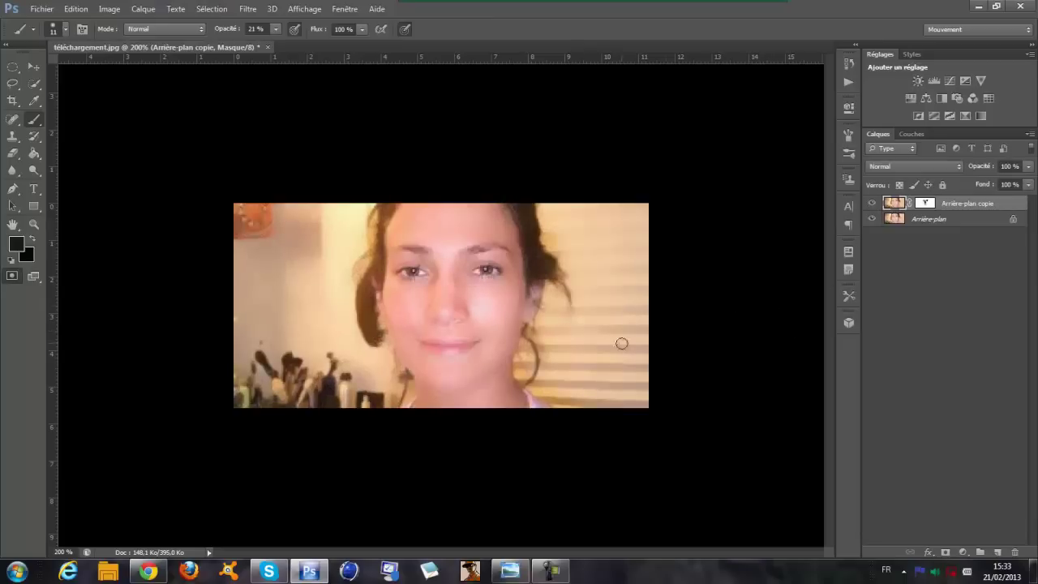
left_click_drag(545, 306, 543, 297)
- Leave Quick Mask mode and set the foreground colour to pink dd8c8c
key("ctrl+2")
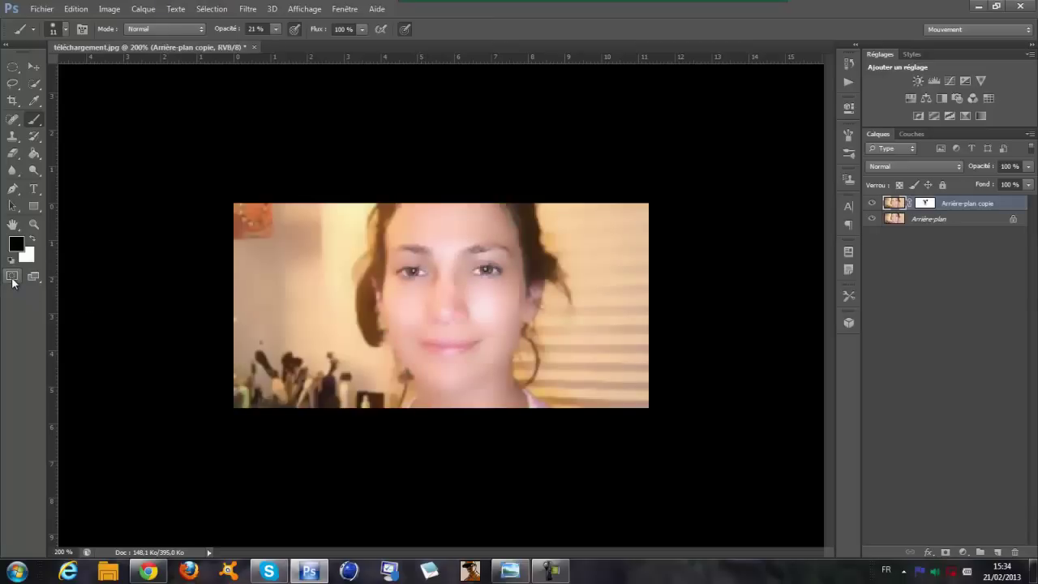
left_click(12, 278)
key("ctrl+2")
left_click(13, 250)
left_click(396, 167)
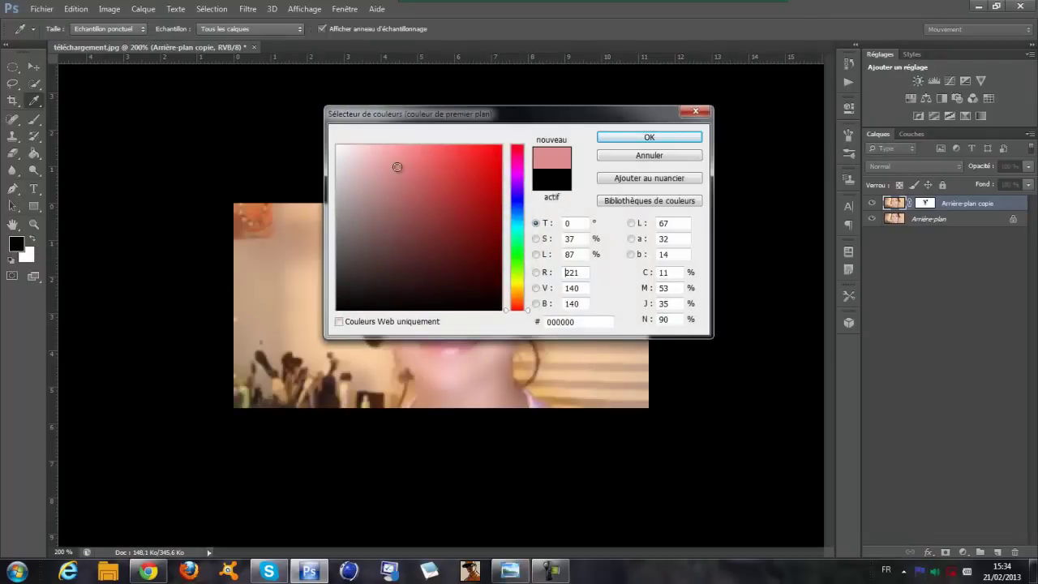
left_click(638, 136)
key("b")
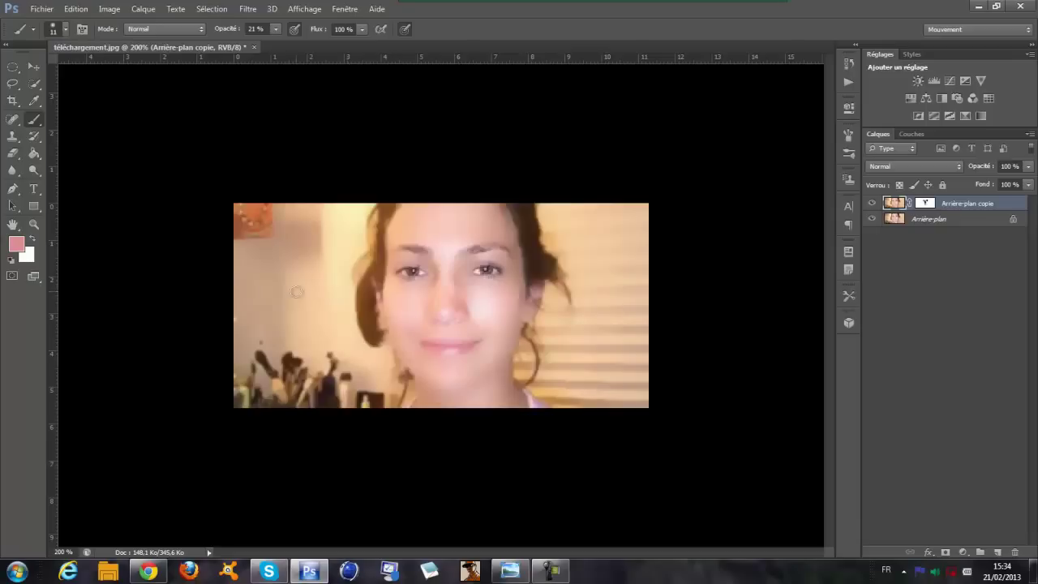
- Return to Quick Mask mode and set the foreground colour to dark red 330000
left_click(11, 277)
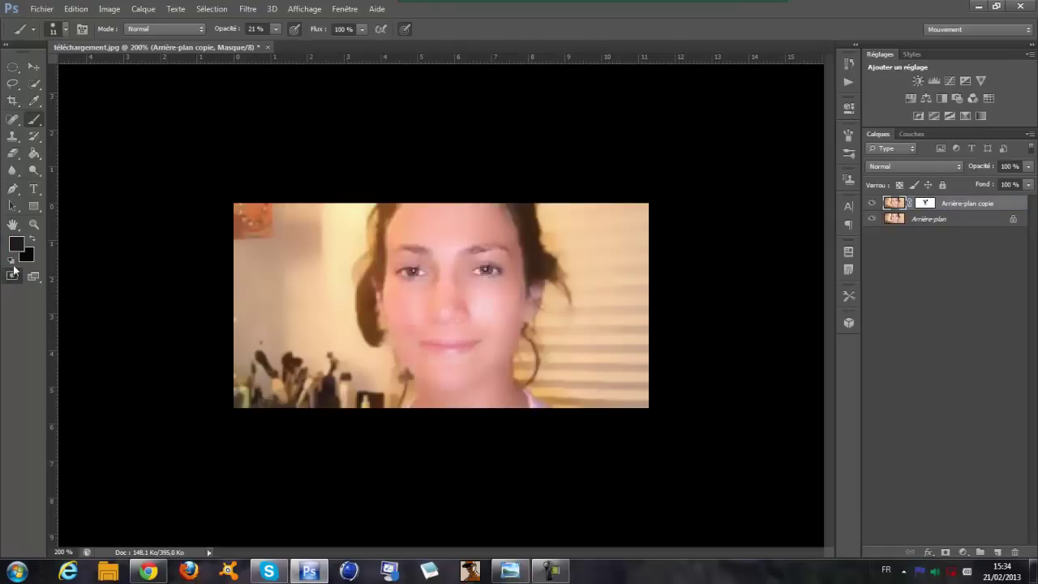
left_click(16, 242)
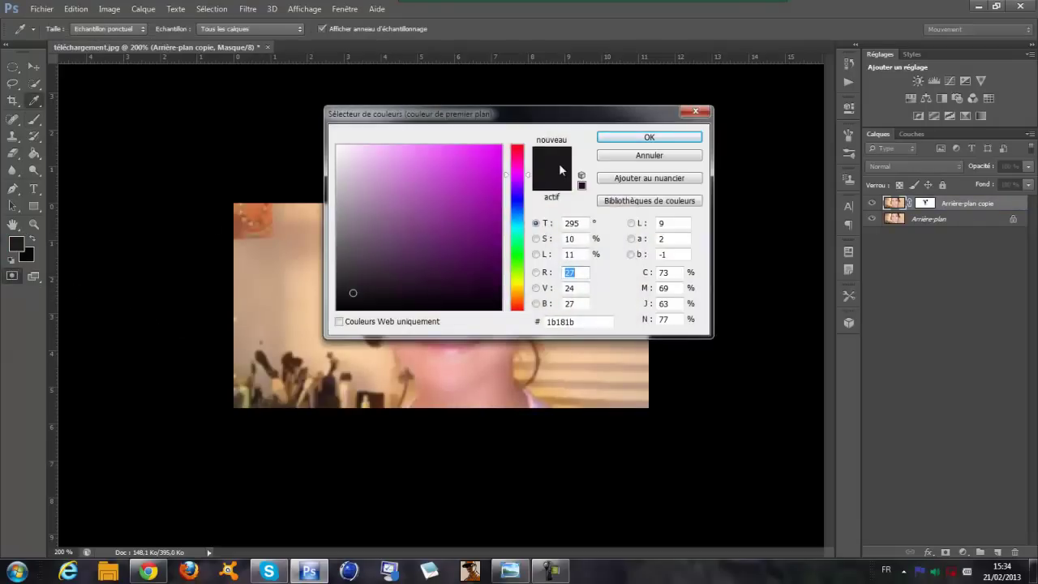
left_click_drag(516, 292, 506, 137)
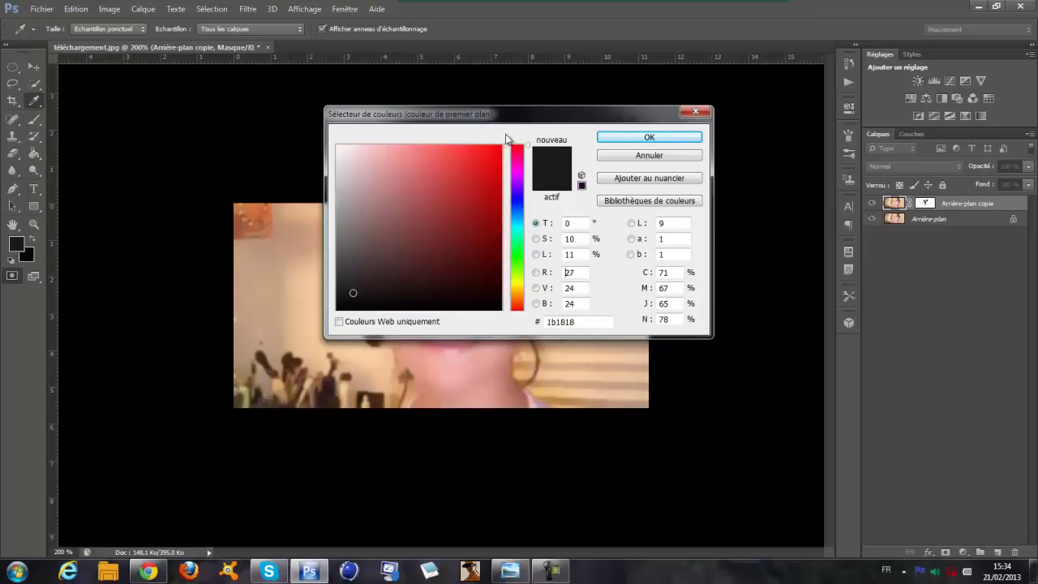
left_click(581, 185)
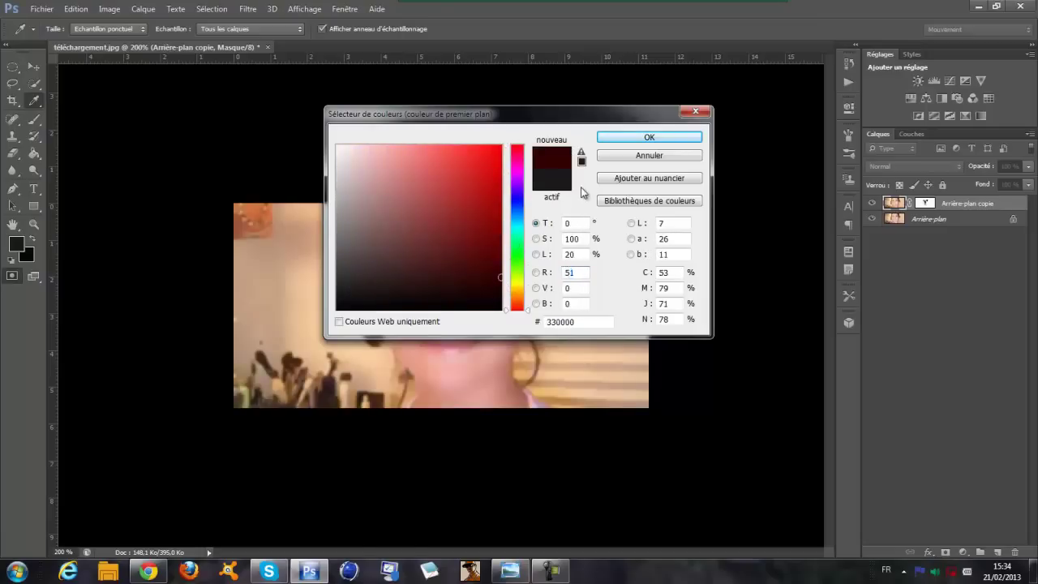
left_click(649, 137)
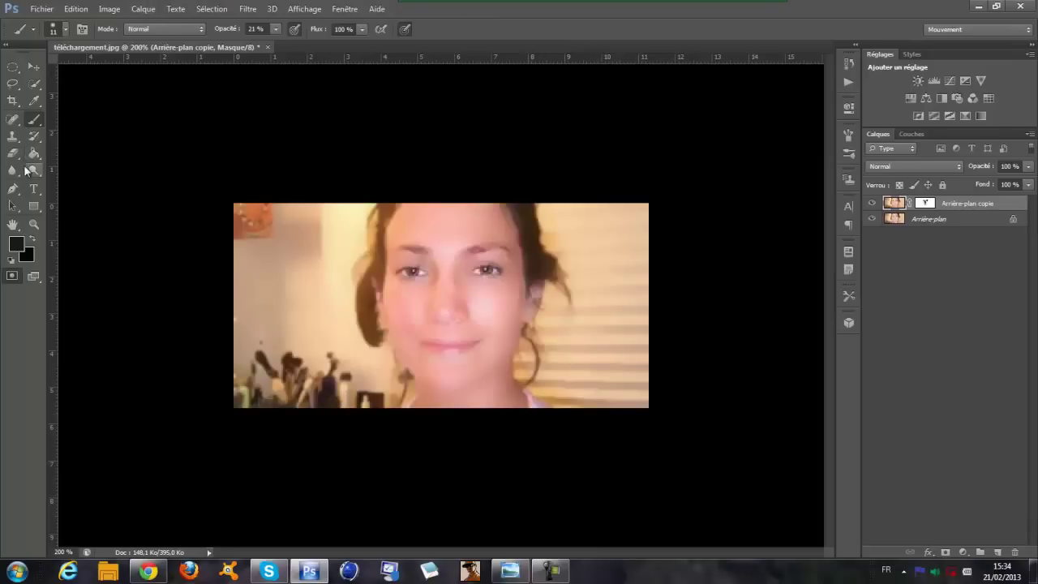
- Toggle quick mask mode on and off, ending with it switched off
left_click(12, 276)
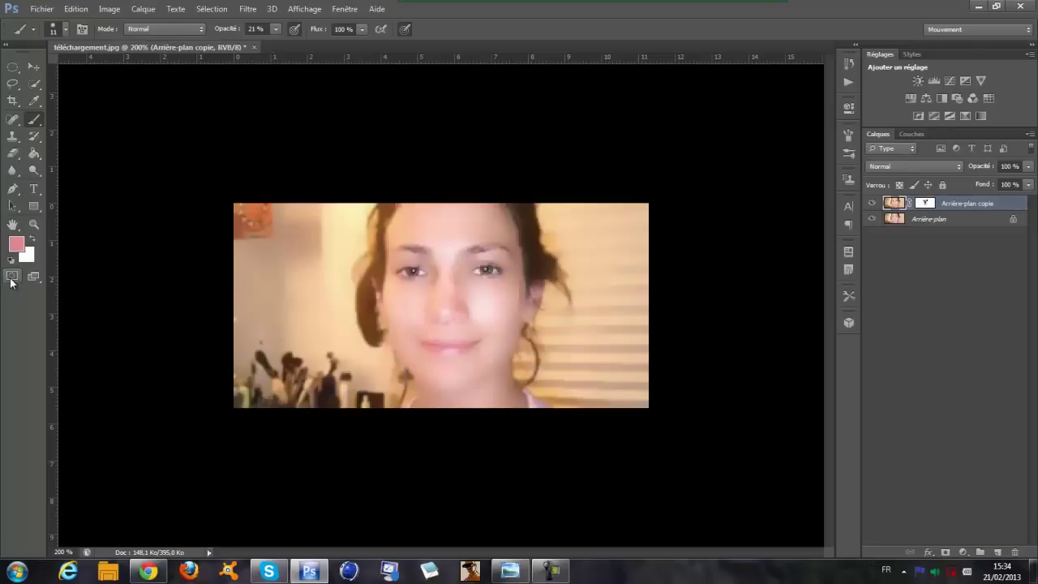
left_click(11, 279)
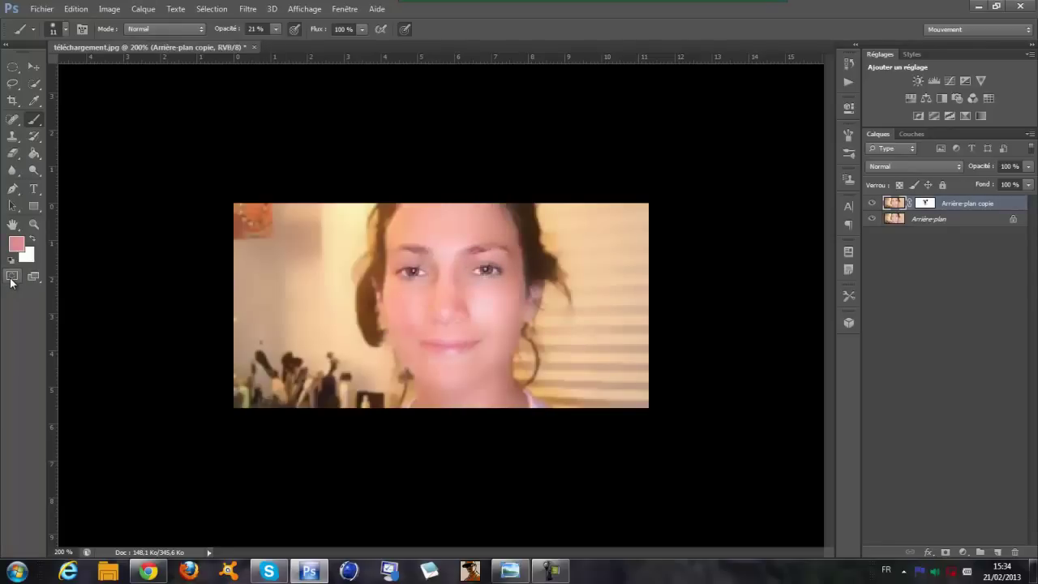
left_click(9, 278)
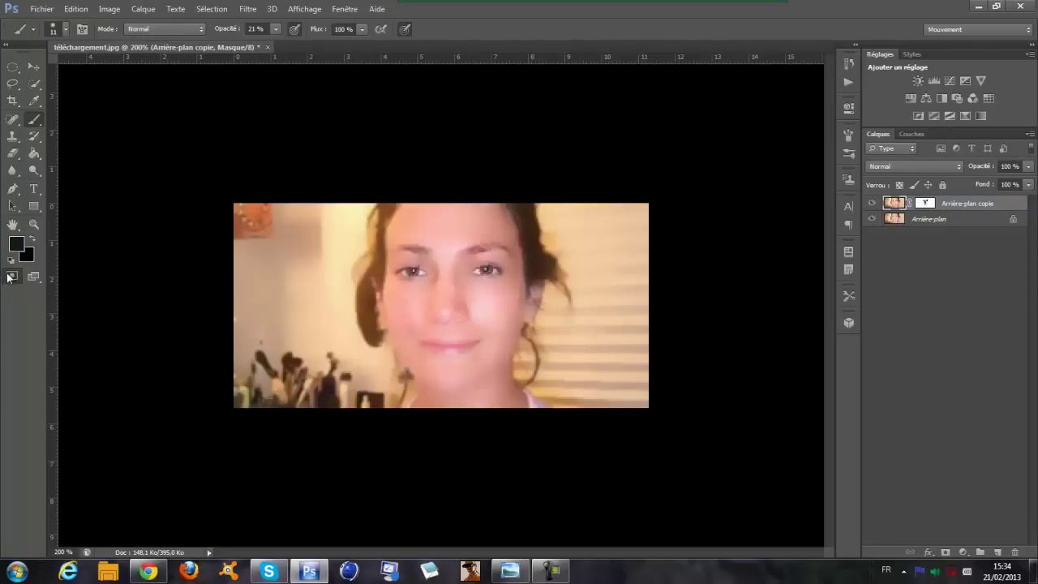
left_click(10, 278)
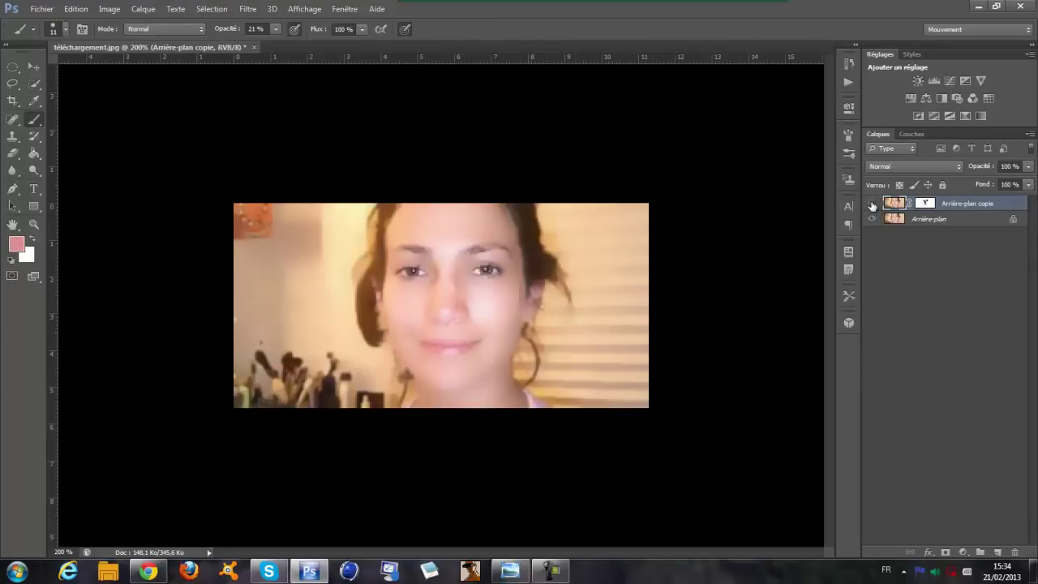
- Hide the Arrière-plan copie layer to view the original, and dismiss the hidden-layer painting error
left_click(871, 205)
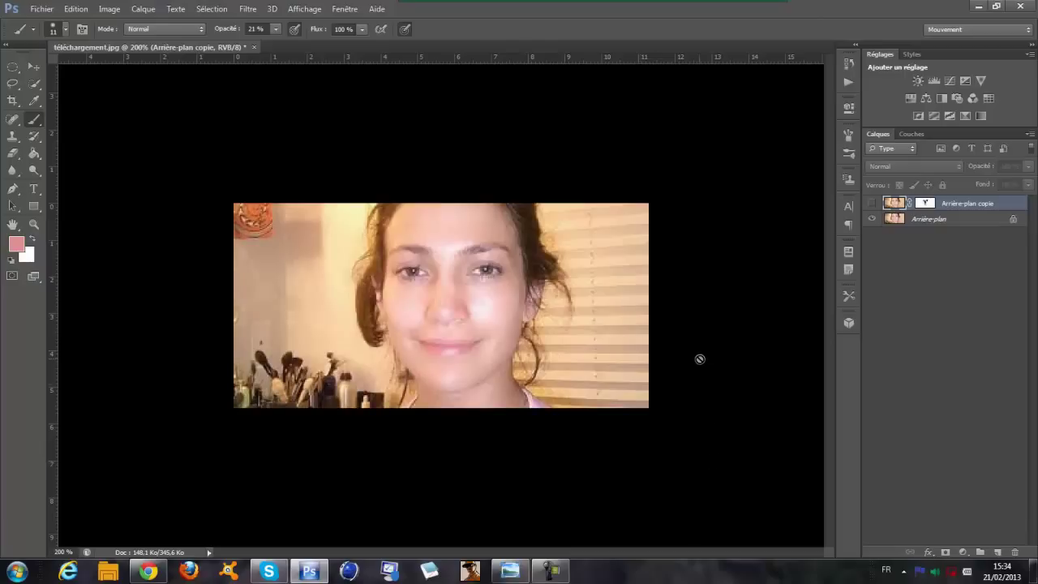
left_click(871, 204)
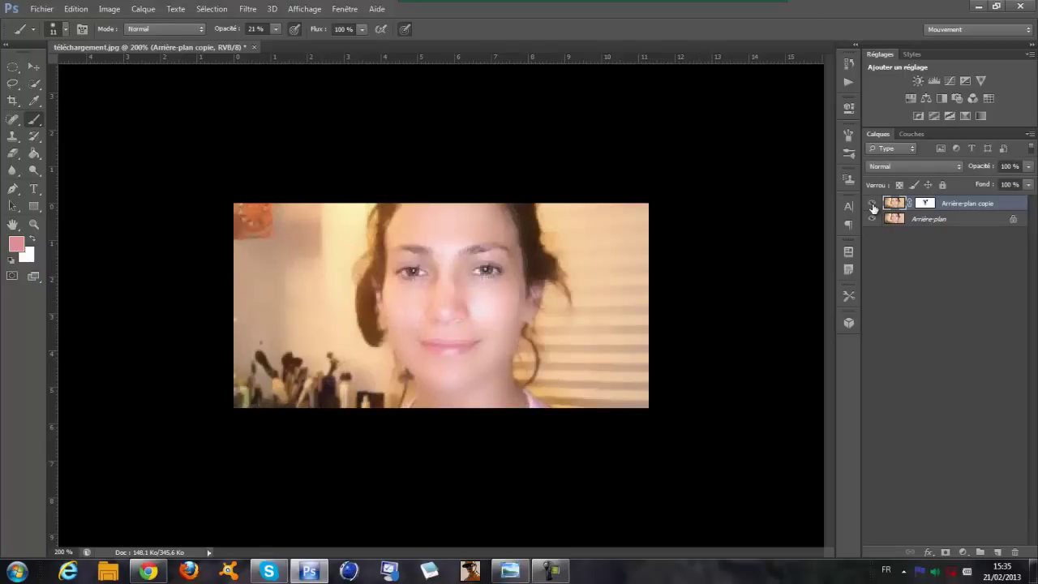
left_click(872, 205)
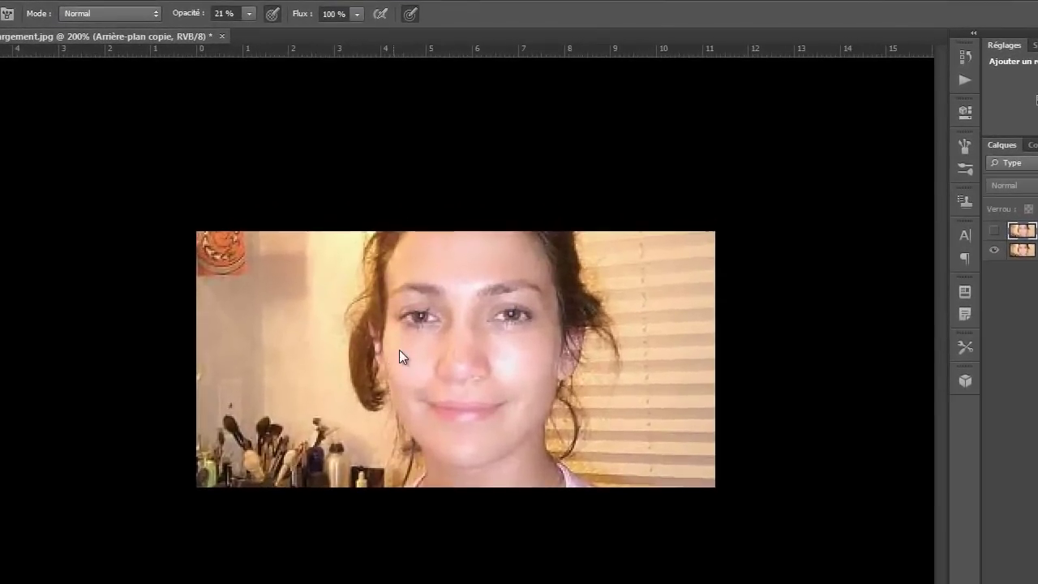
left_click(401, 358)
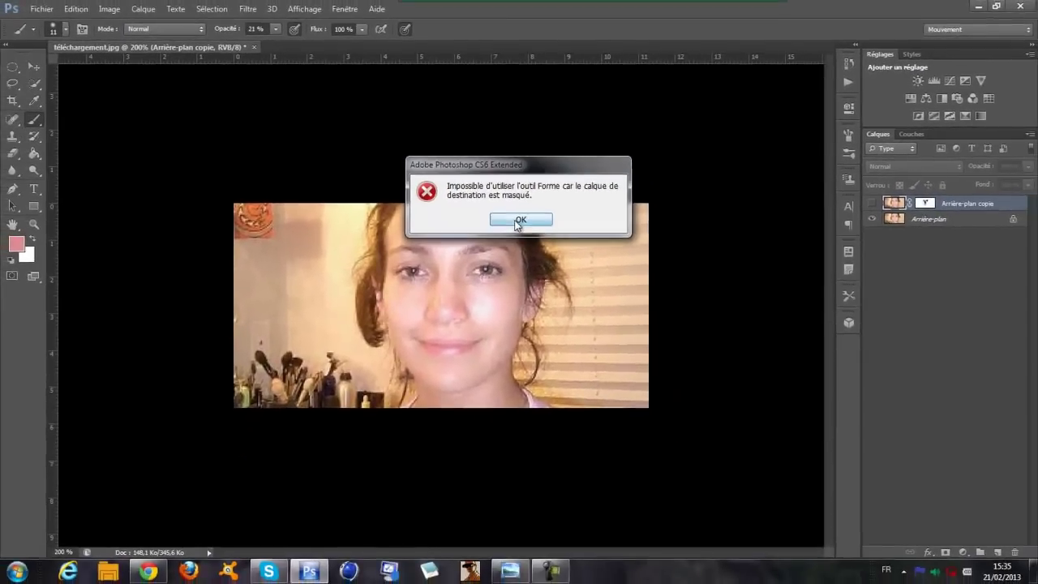
left_click(551, 253)
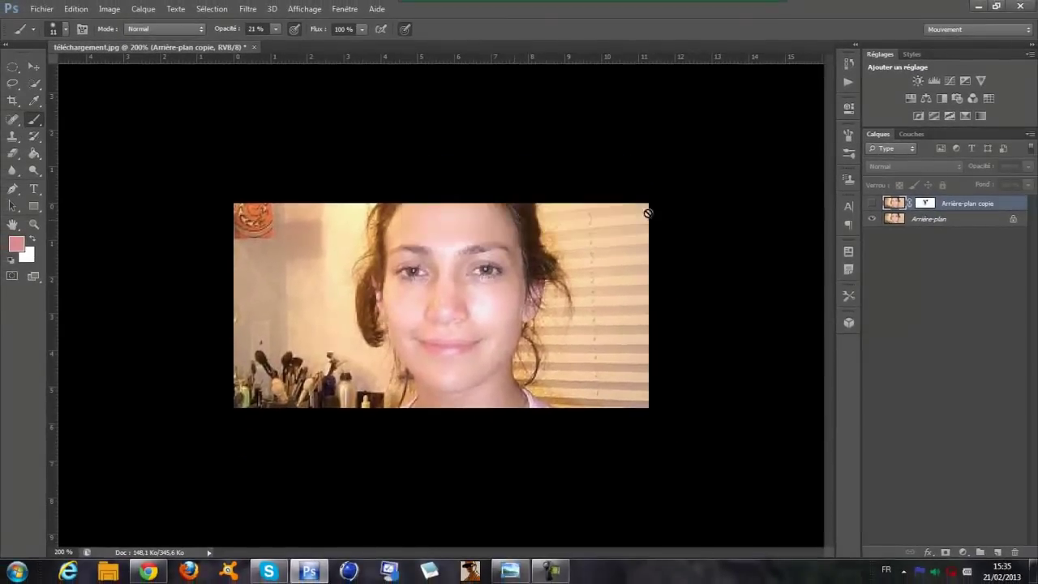
- Toggle Arrière-plan copie repeatedly to compare with the original, leaving the smoothed copy visible
left_click(13, 281)
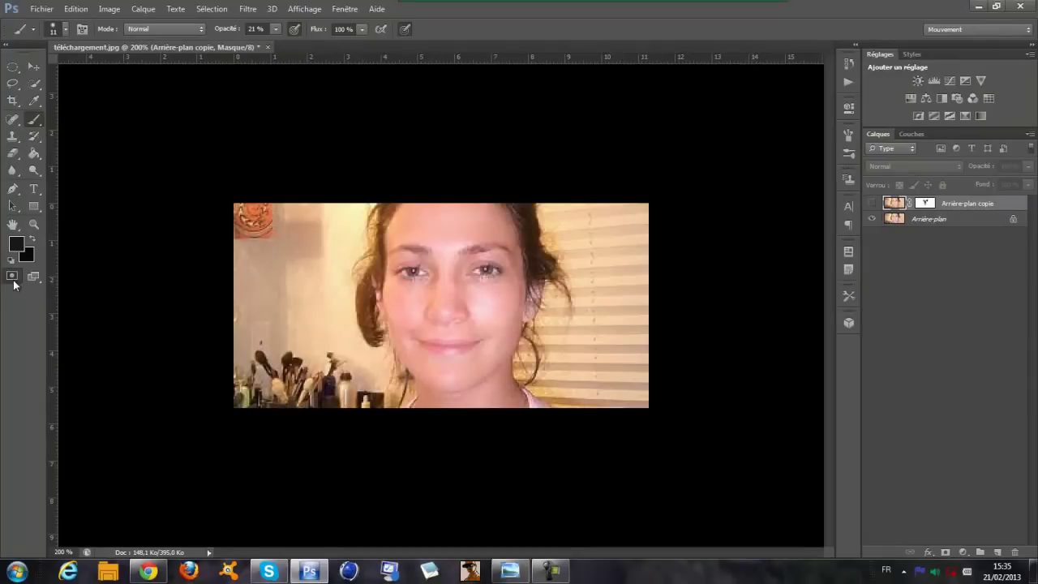
left_click(13, 280)
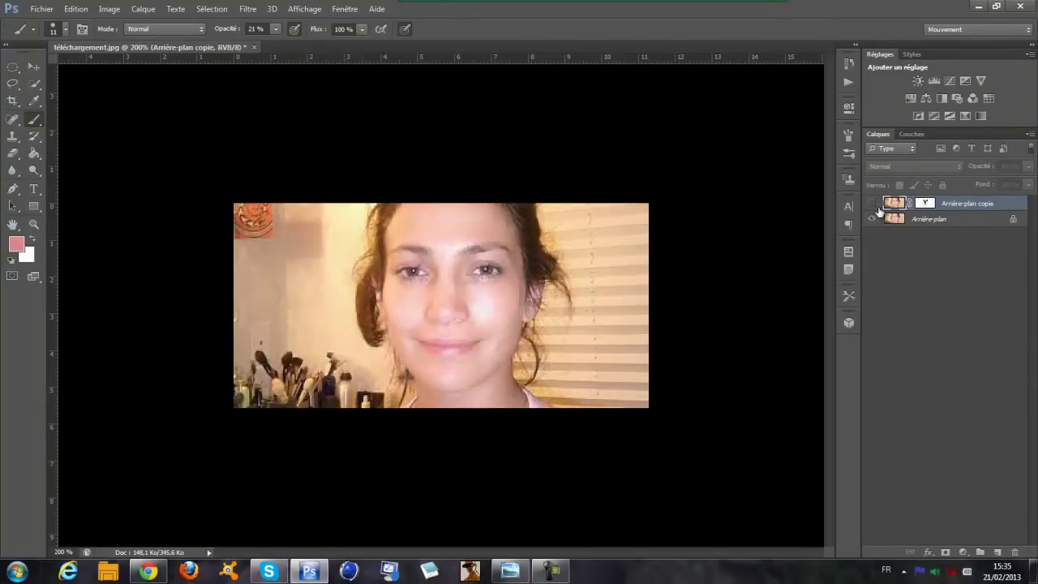
left_click(872, 204)
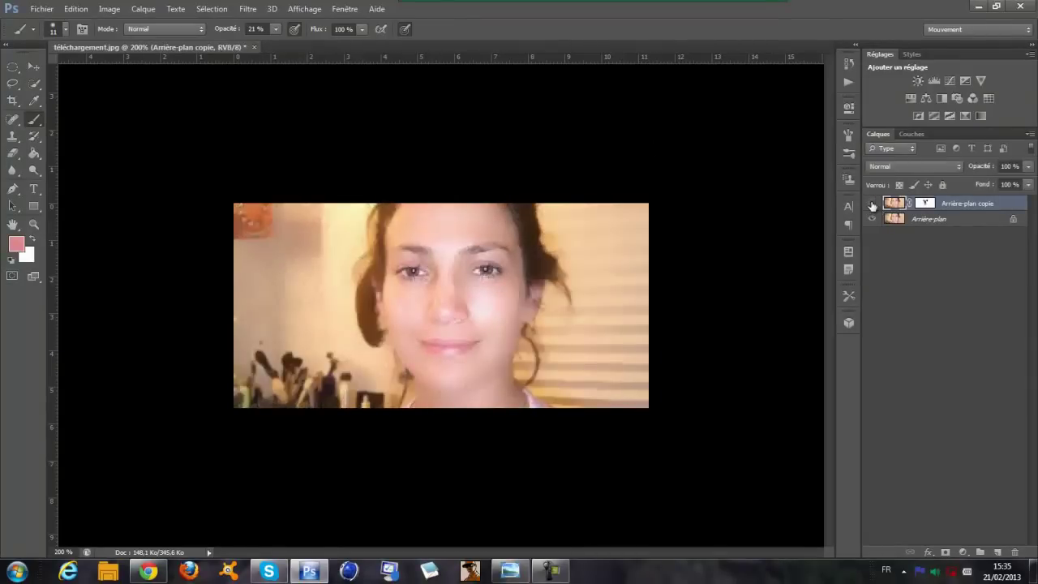
left_click(871, 203)
left_click(872, 203)
left_click(872, 203)
left_click(872, 204)
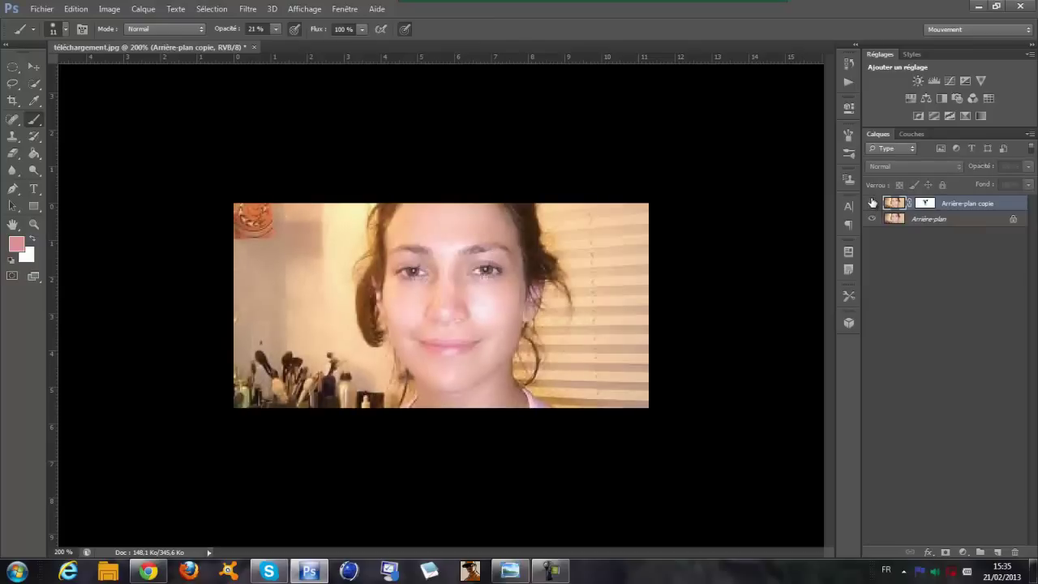
left_click(871, 203)
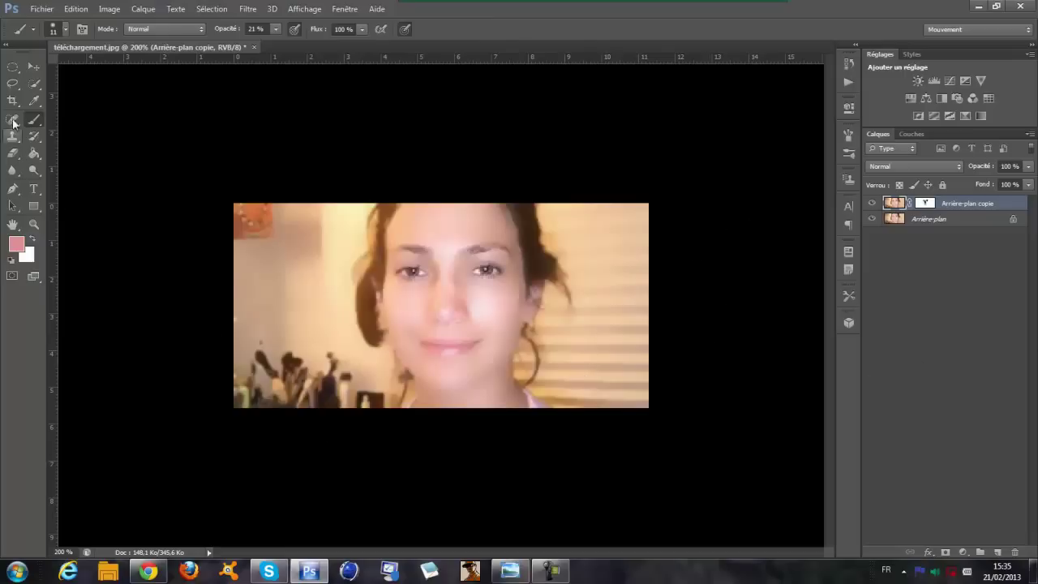
- View the image at print size, then quit Photoshop and answer the save-changes prompt
left_click(33, 225)
right_click(343, 243)
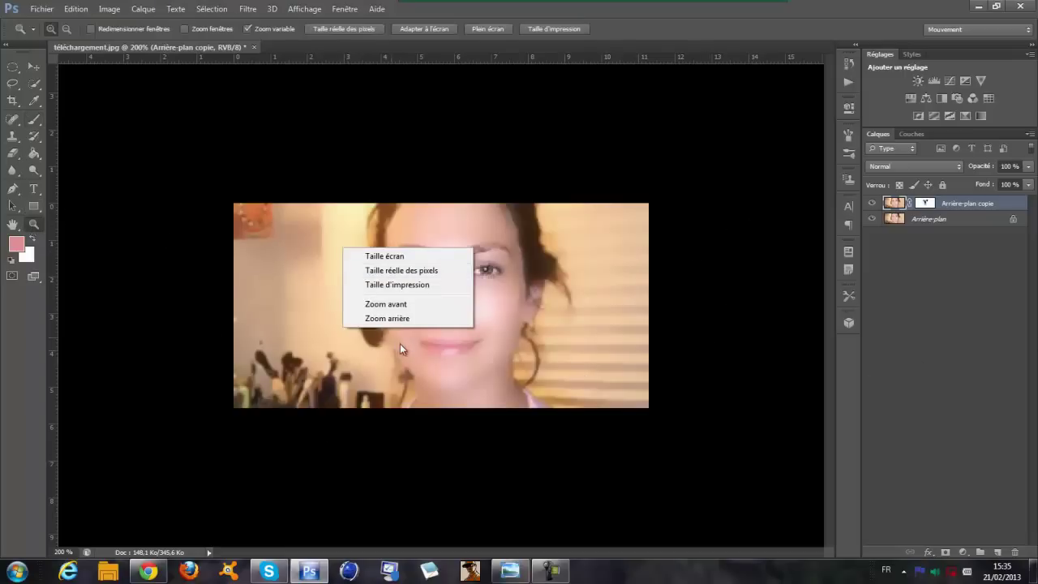
left_click(401, 286)
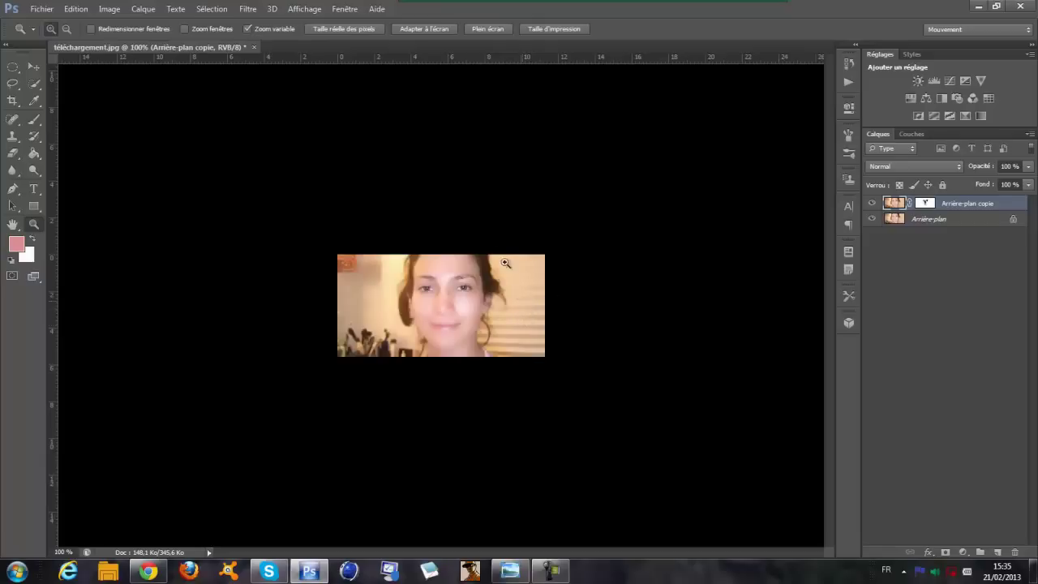
left_click(1020, 6)
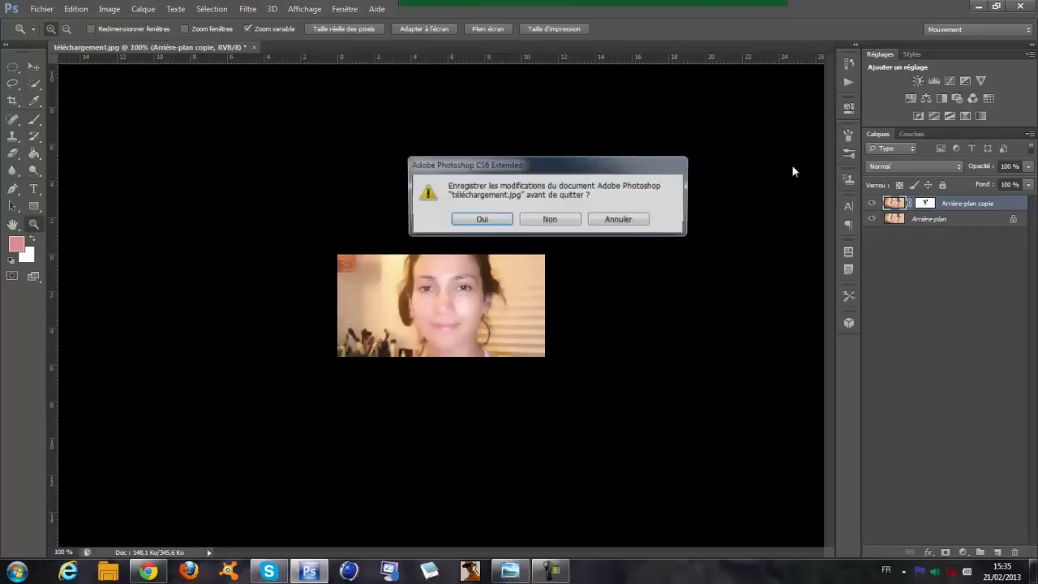
left_click(559, 224)
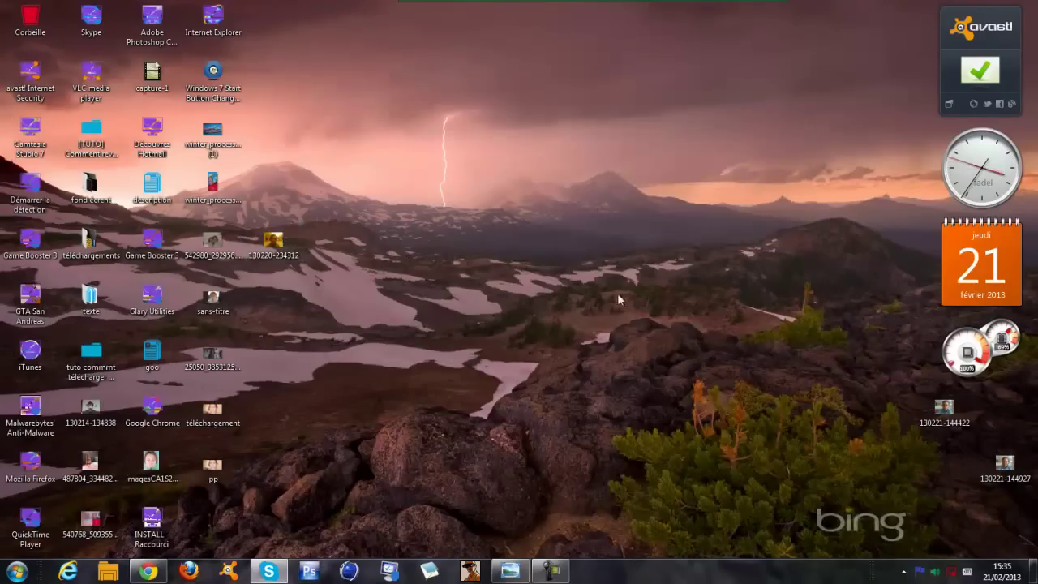
left_click_drag(865, 364, 1036, 484)
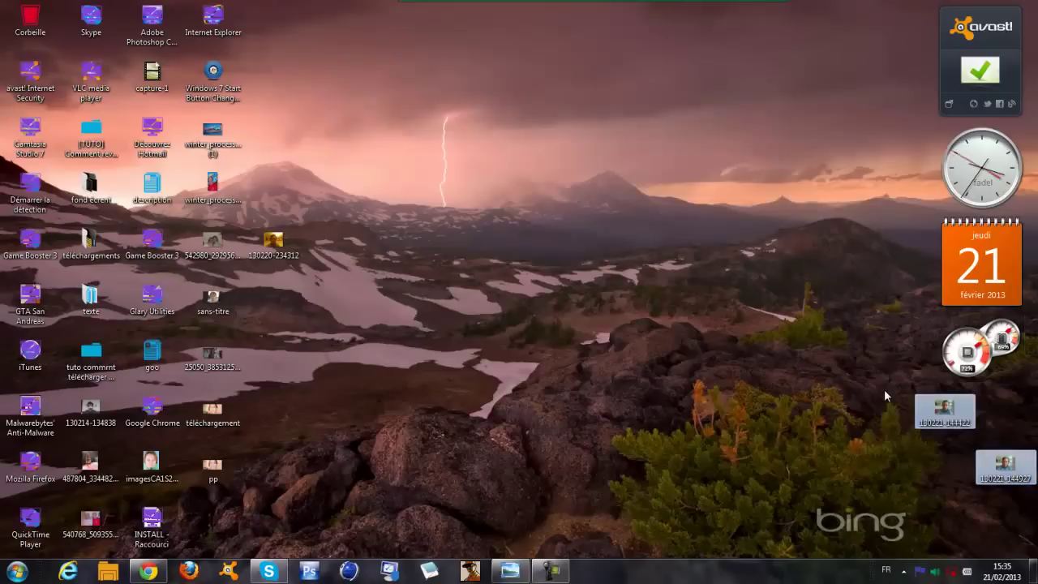
right_click(884, 389)
key("Escape")
key("Delete")
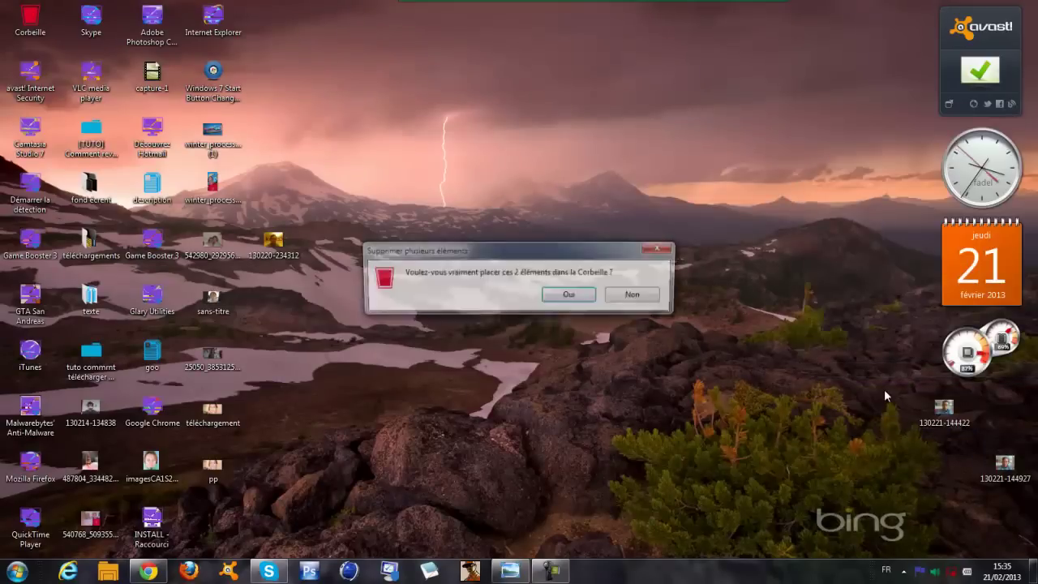